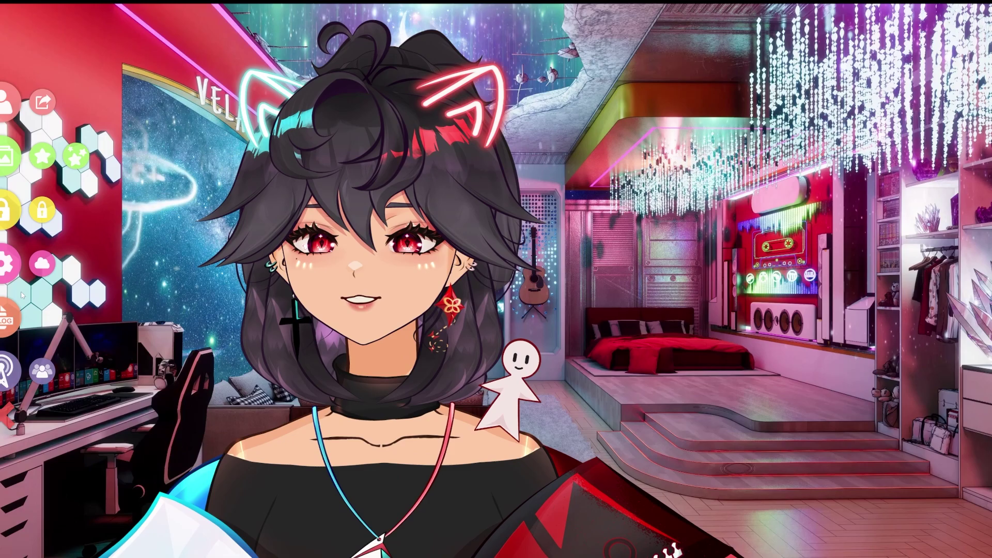
Open the VelaFinished model settings and bring up its CUSTOMIZE MODEL options dialog.
{"action": "left_click", "coordinate": [7, 261]}
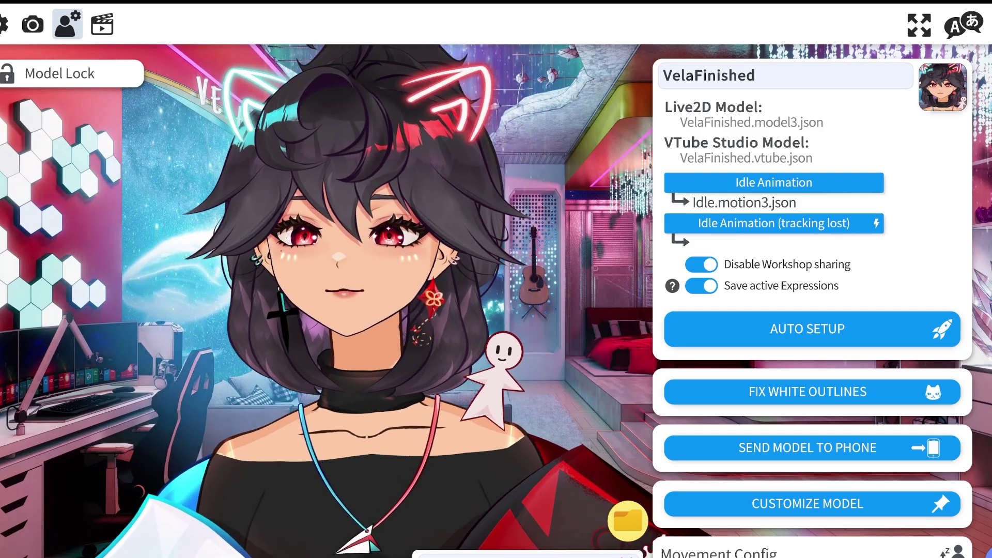
{"action": "left_click", "coordinate": [746, 501]}
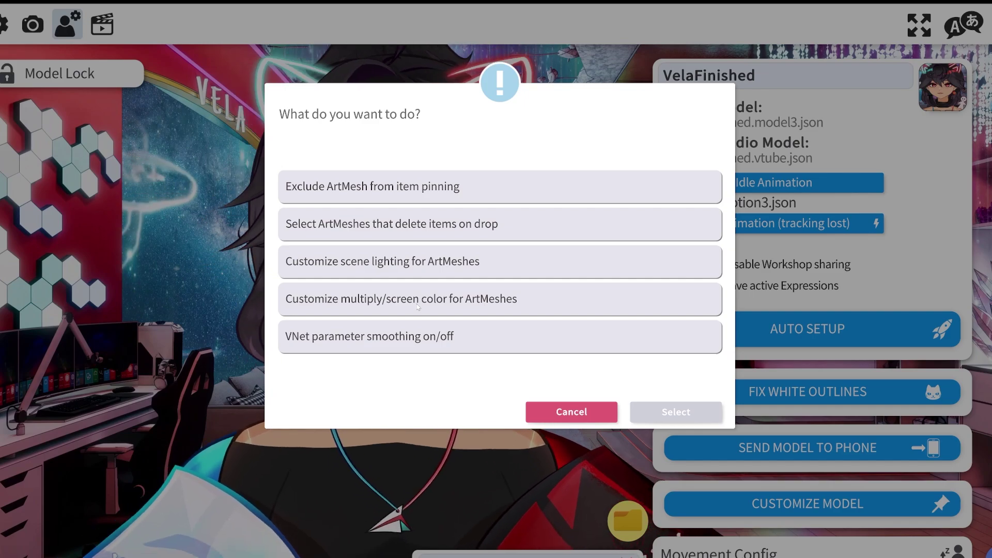
Choose per-ArtMesh multiply/screen colour customisation and accept the artist-permission warning.
{"action": "double_click", "coordinate": [418, 306]}
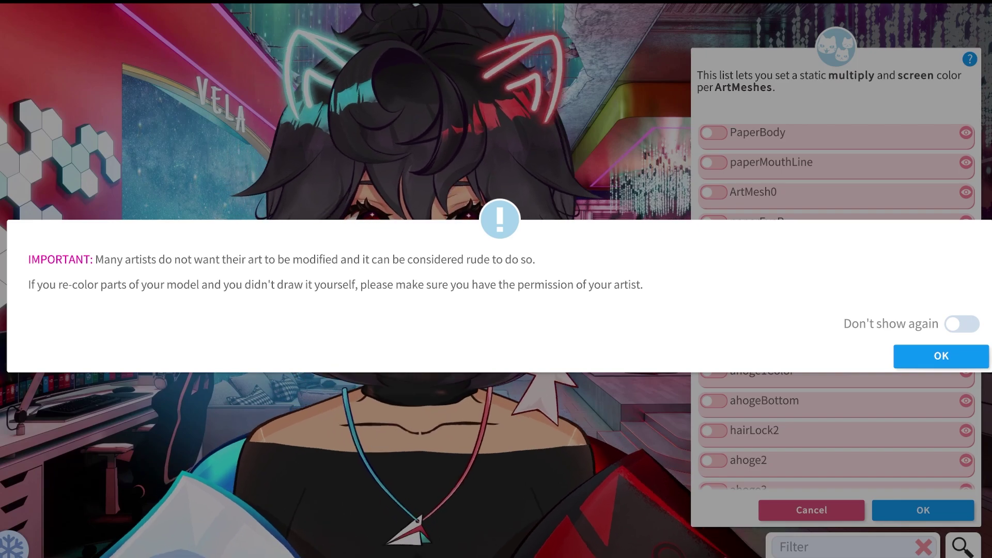
{"action": "key", "text": "Return"}
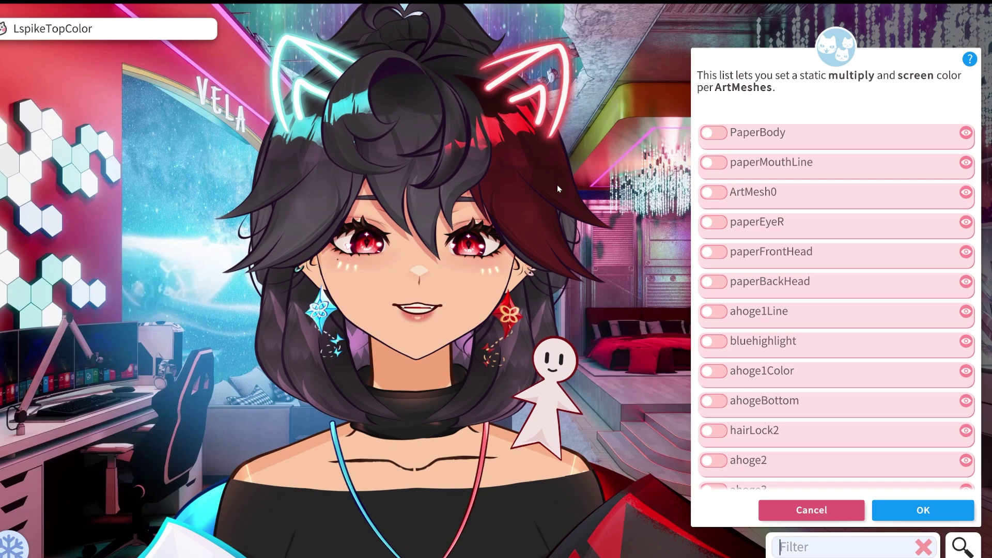
{"action": "left_click", "coordinate": [557, 184]}
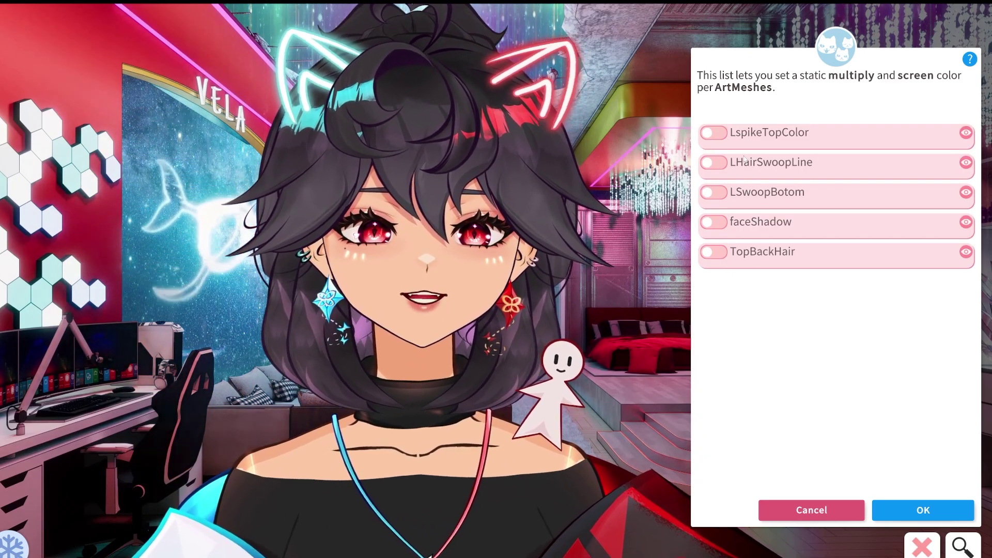
{"action": "left_click", "coordinate": [463, 250]}
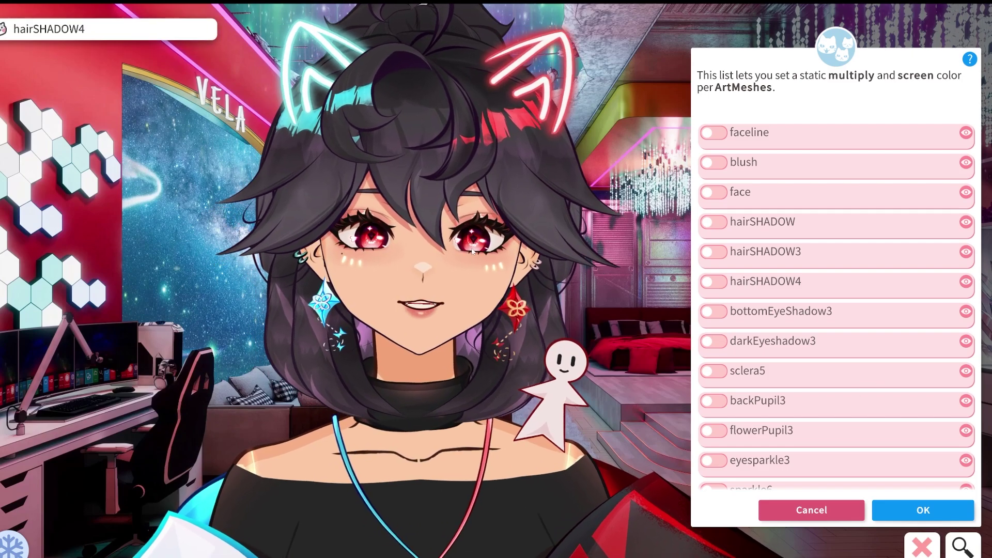
{"action": "scroll", "coordinate": [836, 305], "scroll_direction": "down", "scroll_amount": 4}
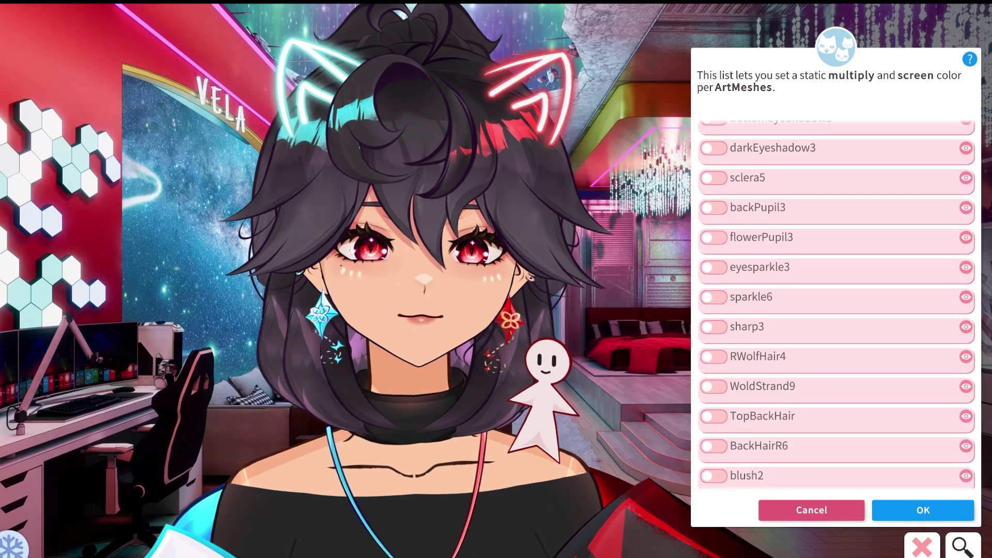
{"action": "scroll", "coordinate": [742, 465], "scroll_direction": "down", "scroll_amount": 1}
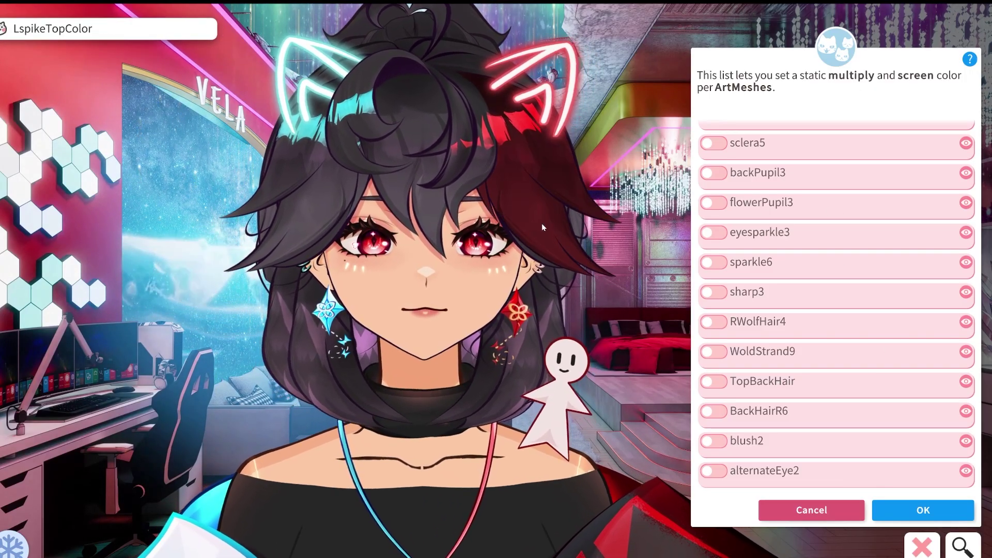
{"action": "left_click", "coordinate": [542, 223]}
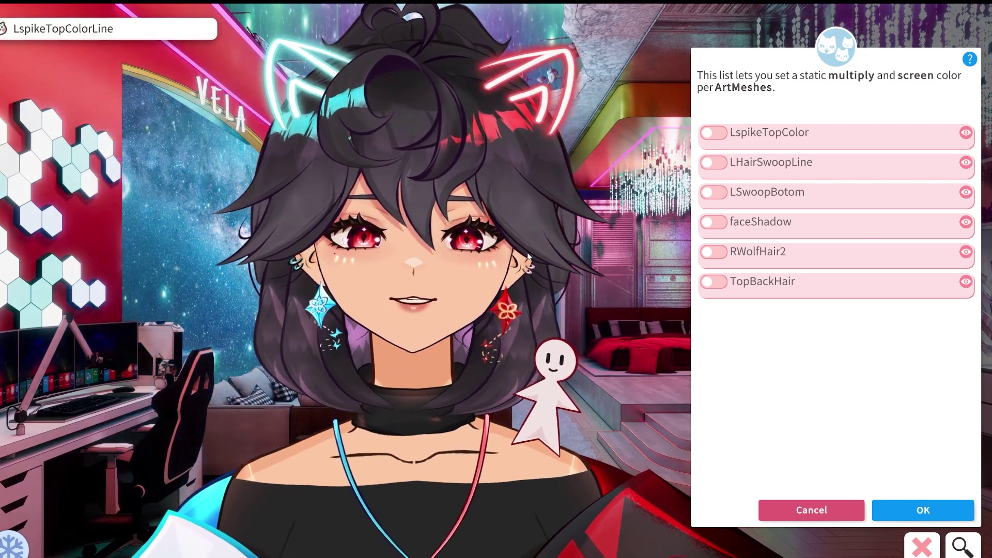
{"action": "left_click", "coordinate": [383, 246]}
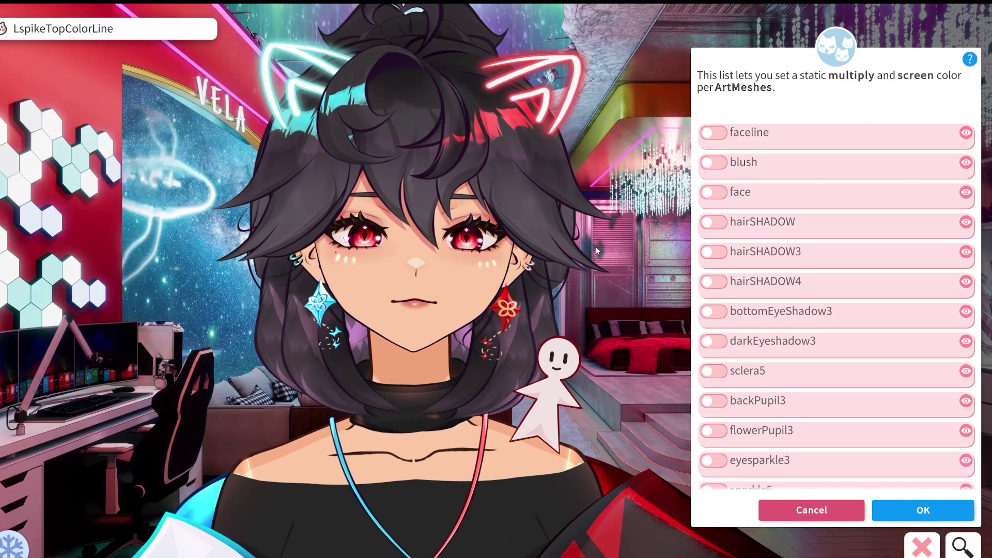
{"action": "scroll", "coordinate": [836, 305], "scroll_direction": "down", "scroll_amount": 5}
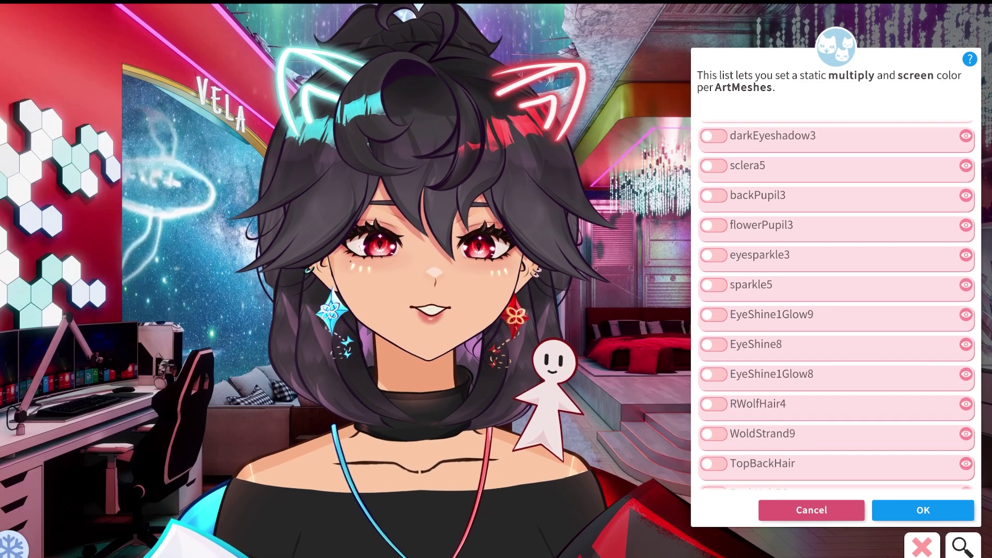
{"action": "scroll", "coordinate": [835, 305], "scroll_direction": "up", "scroll_amount": 5}
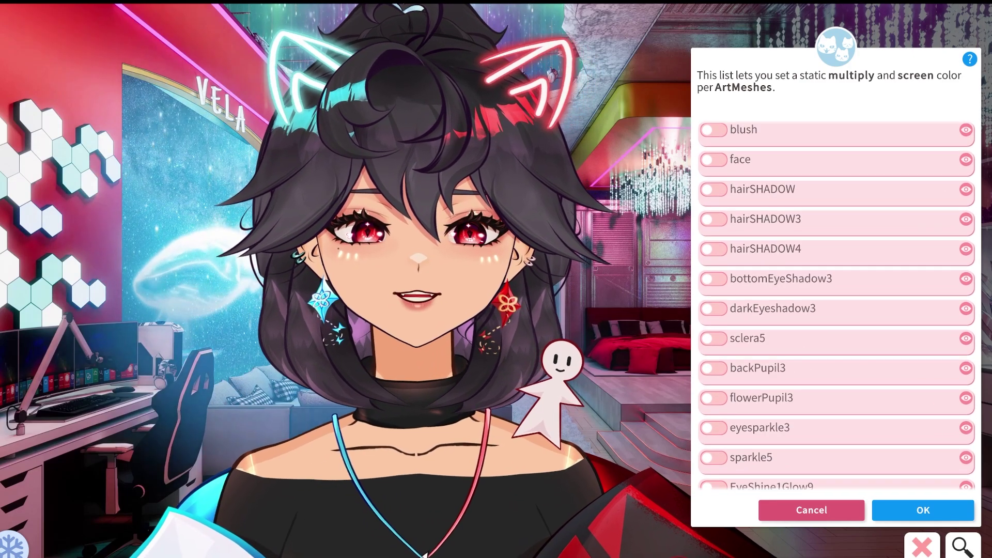
{"action": "left_click", "coordinate": [915, 548]}
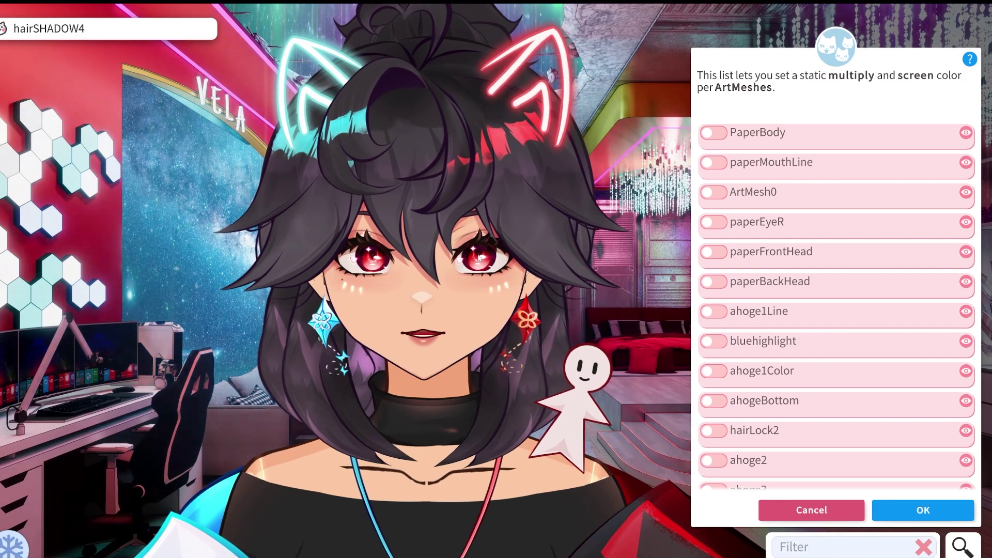
Filter the ArtMesh list by 'alternate' and test a #D53DD5 magenta multiply tint on the eye.
{"action": "left_click", "coordinate": [820, 548]}
{"action": "type", "text": "alternate"}
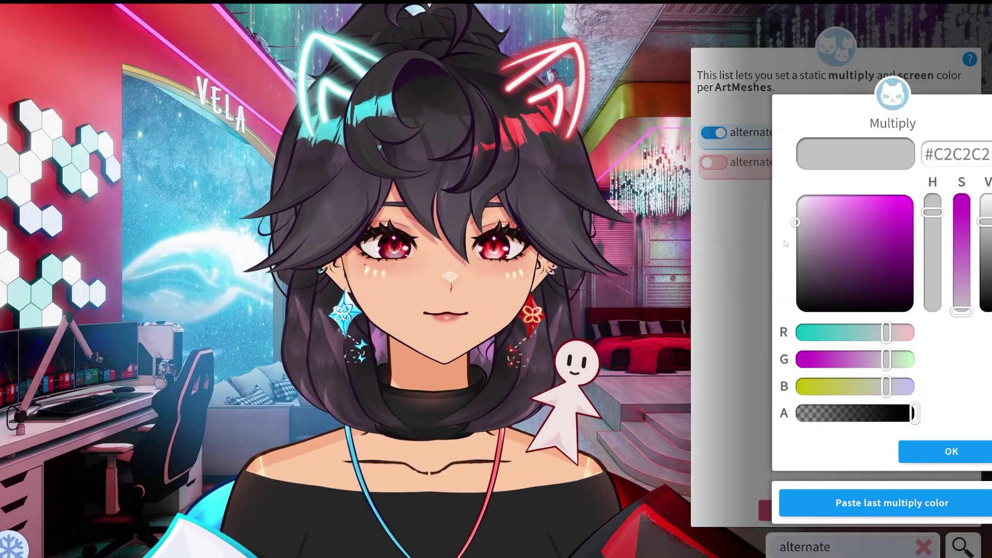
{"action": "left_click_drag", "start_coordinate": [785, 243], "coordinate": [785, 193]}
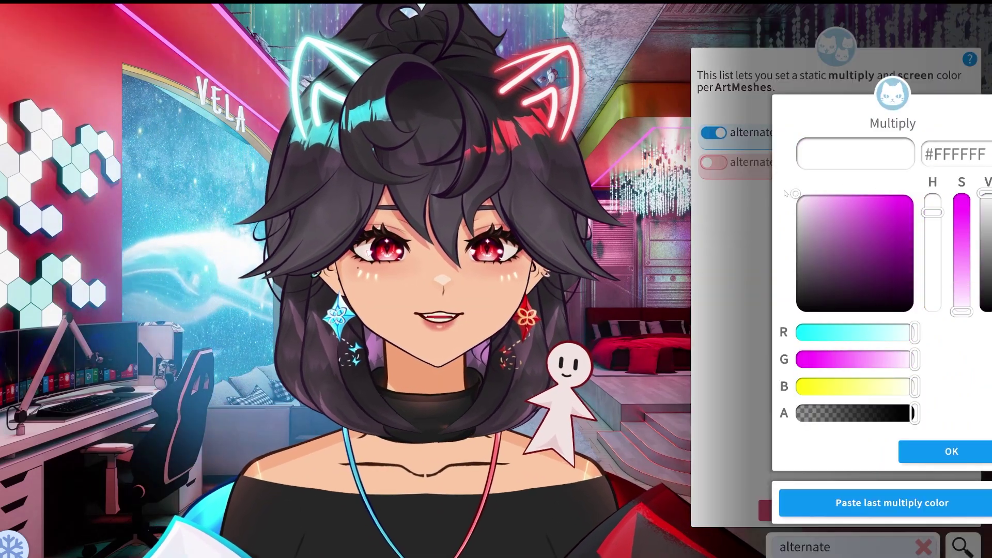
{"action": "mouse_move", "coordinate": [854, 247]}
{"action": "left_mouse_down"}
{"action": "mouse_move", "coordinate": [885, 196]}
{"action": "mouse_move", "coordinate": [880, 212]}
{"action": "left_mouse_up"}
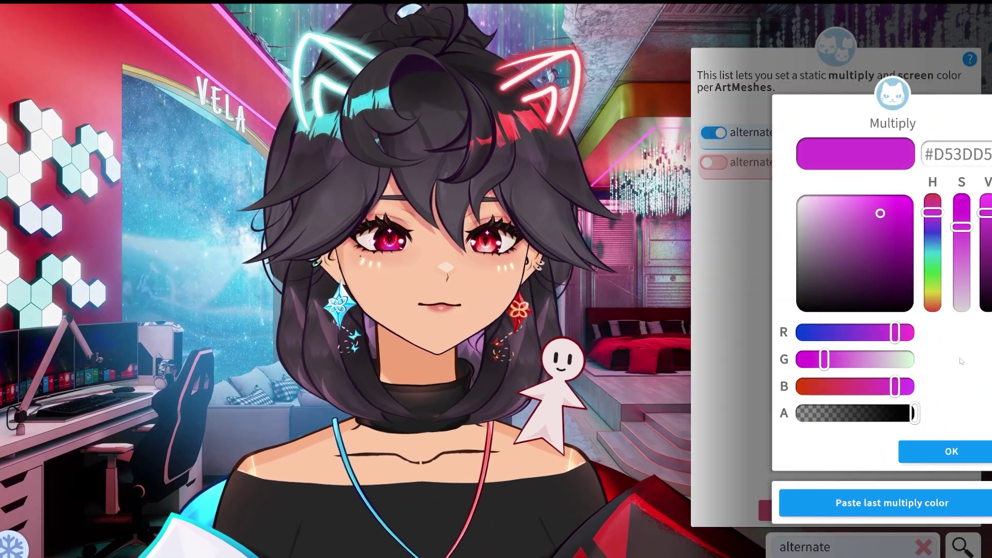
{"action": "left_click", "coordinate": [957, 448]}
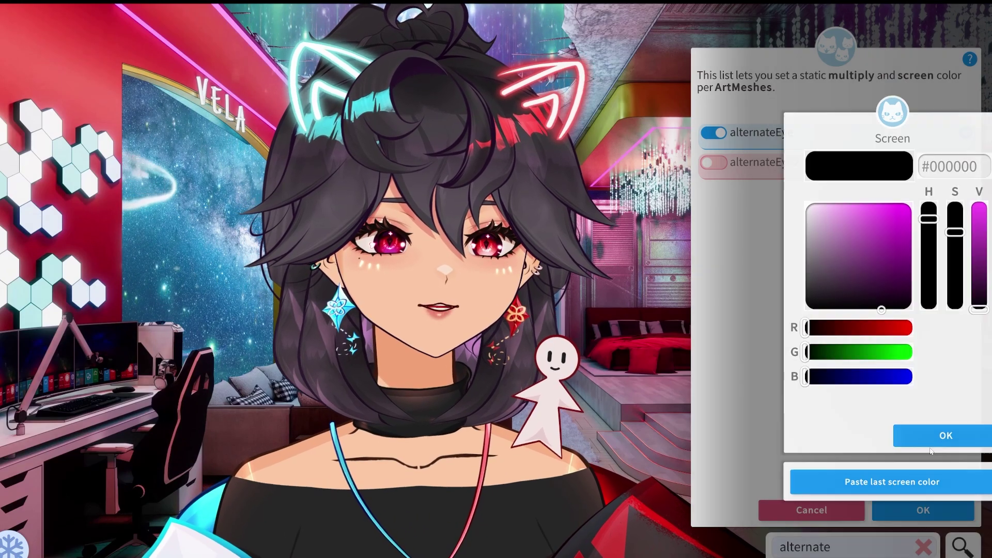
{"action": "left_click", "coordinate": [949, 451]}
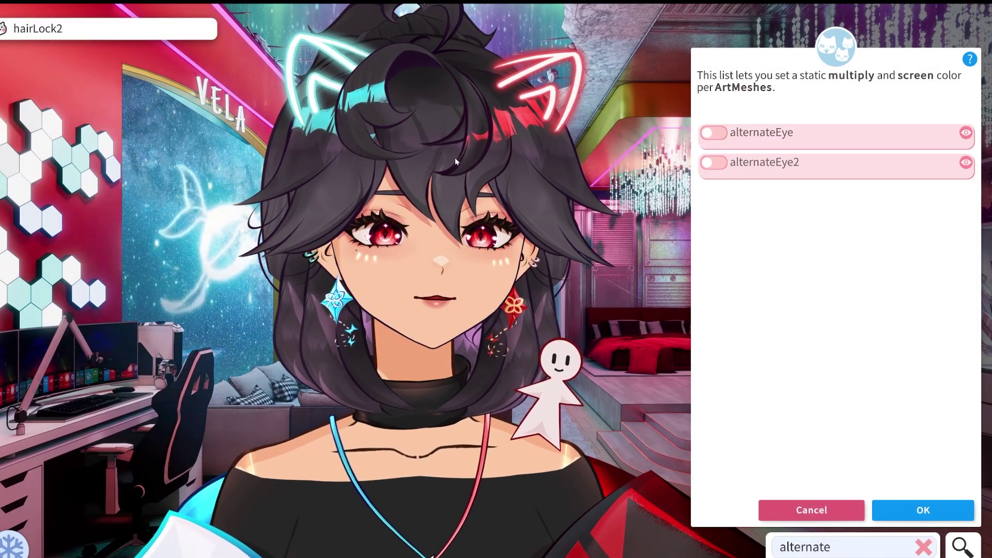
Enable hairLock2 and give it a pink #FF94FF screen colour.
{"action": "left_click", "coordinate": [715, 134]}
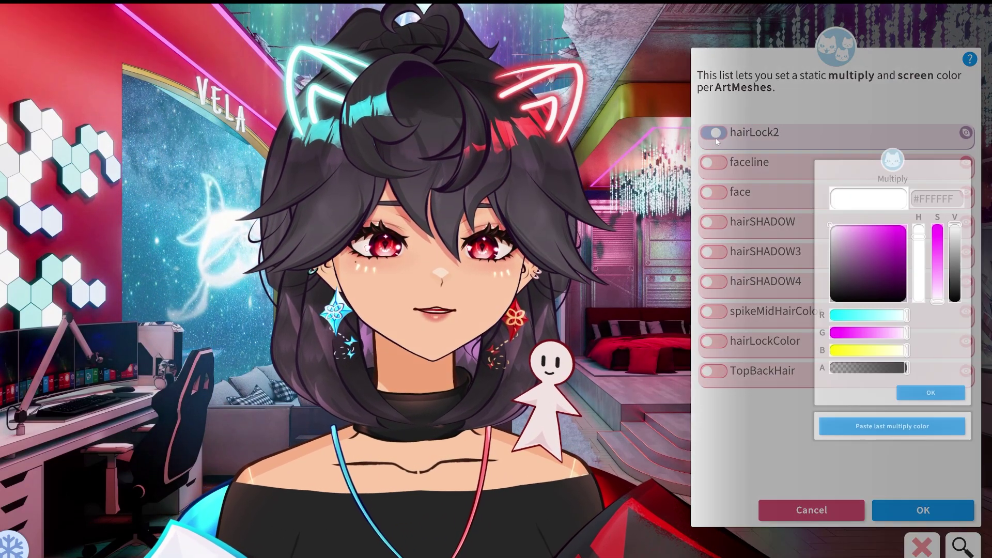
{"action": "left_click_drag", "start_coordinate": [852, 213], "coordinate": [912, 198]}
{"action": "left_click", "coordinate": [951, 451]}
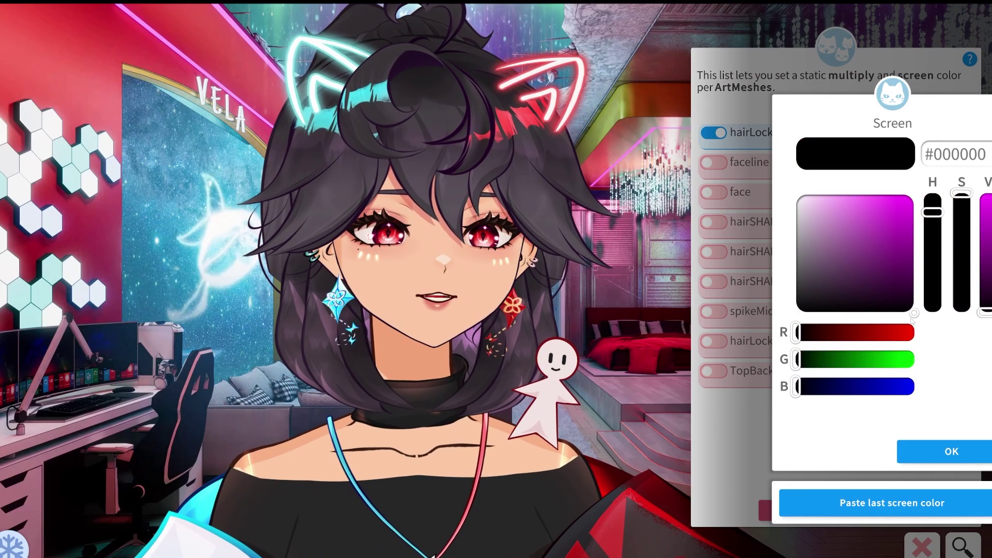
{"action": "left_click_drag", "start_coordinate": [827, 196], "coordinate": [845, 194]}
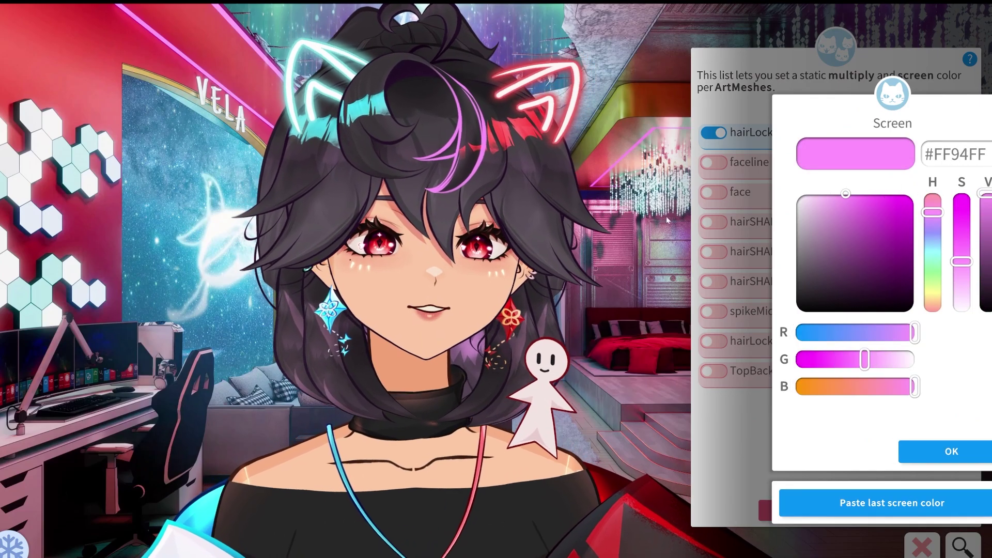
{"action": "left_click", "coordinate": [922, 451]}
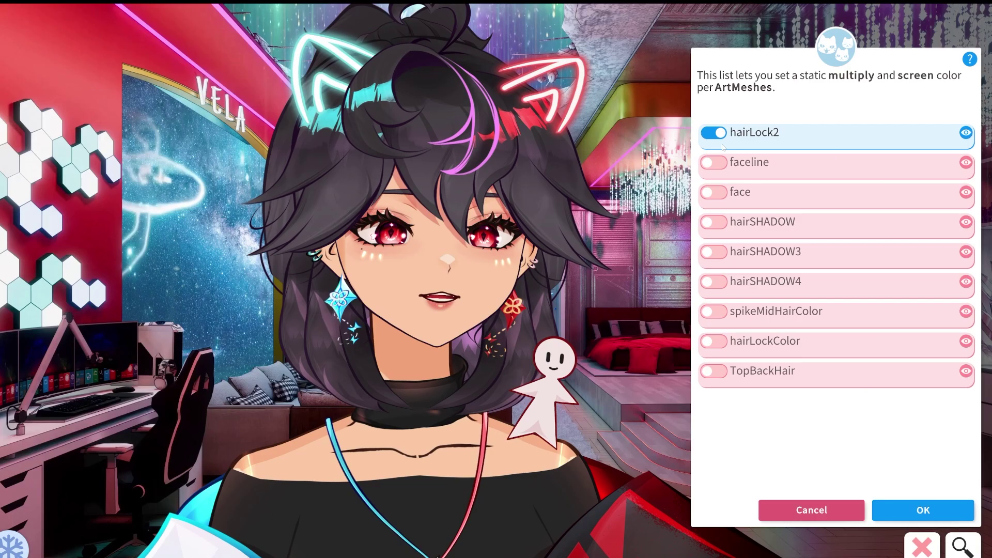
Enable hairLockColor with a #811181 purple multiply and near-white screen colour.
{"action": "left_click", "coordinate": [714, 341]}
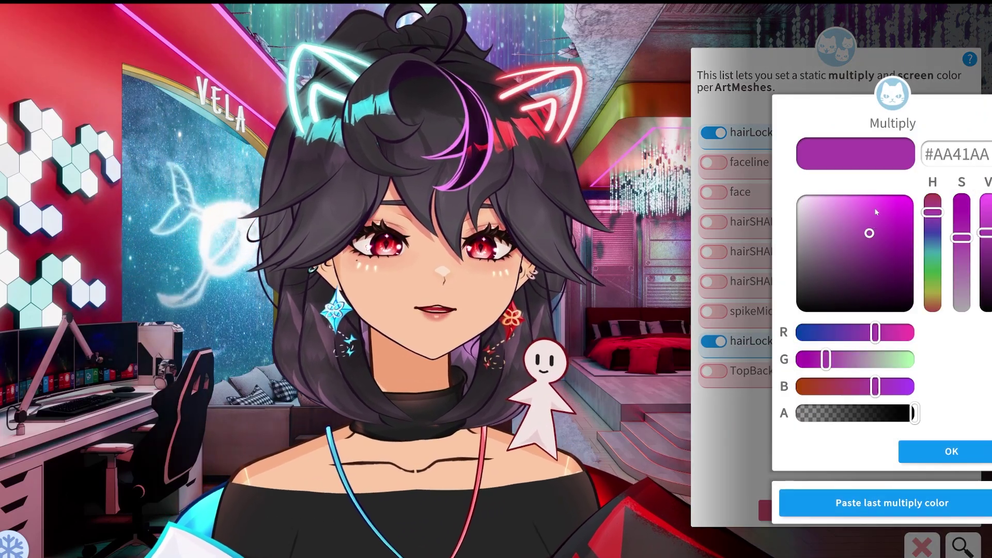
{"action": "left_click_drag", "start_coordinate": [877, 212], "coordinate": [900, 250]}
{"action": "left_click", "coordinate": [945, 451]}
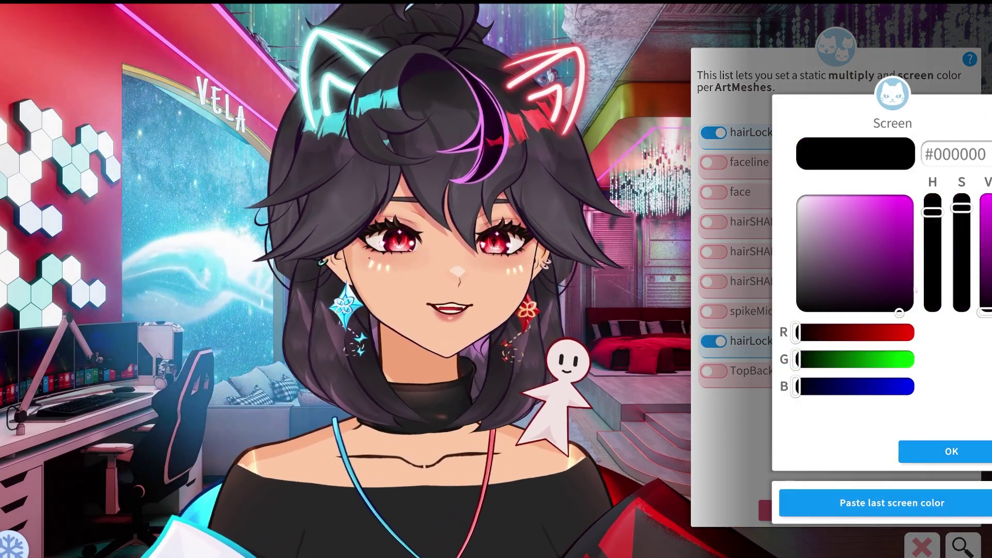
{"action": "left_click_drag", "start_coordinate": [899, 313], "coordinate": [801, 199]}
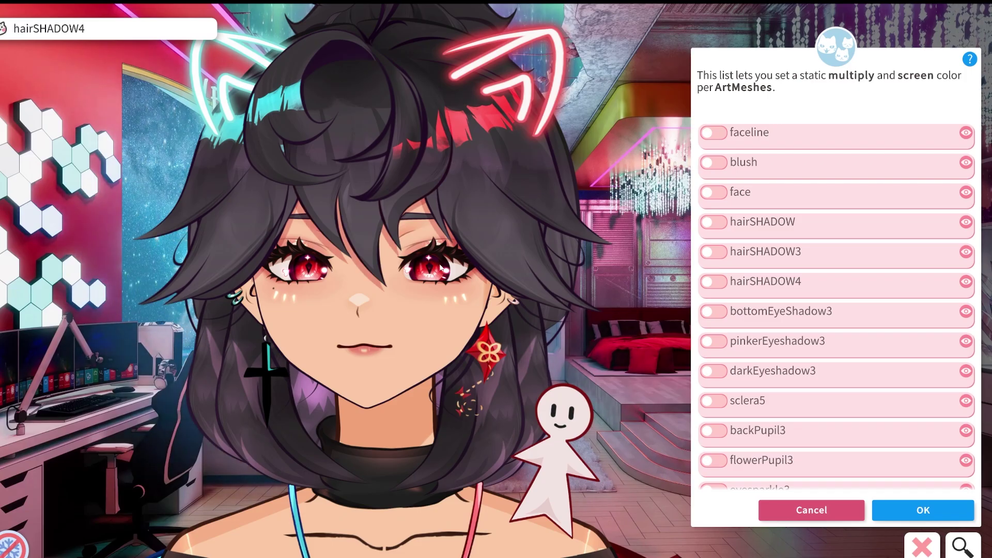
Enable alternateEye with a pale cream multiply tint and #E4A60E gold screen colour.
{"action": "type", "text": "alterna"}
{"action": "left_click", "coordinate": [733, 137]}
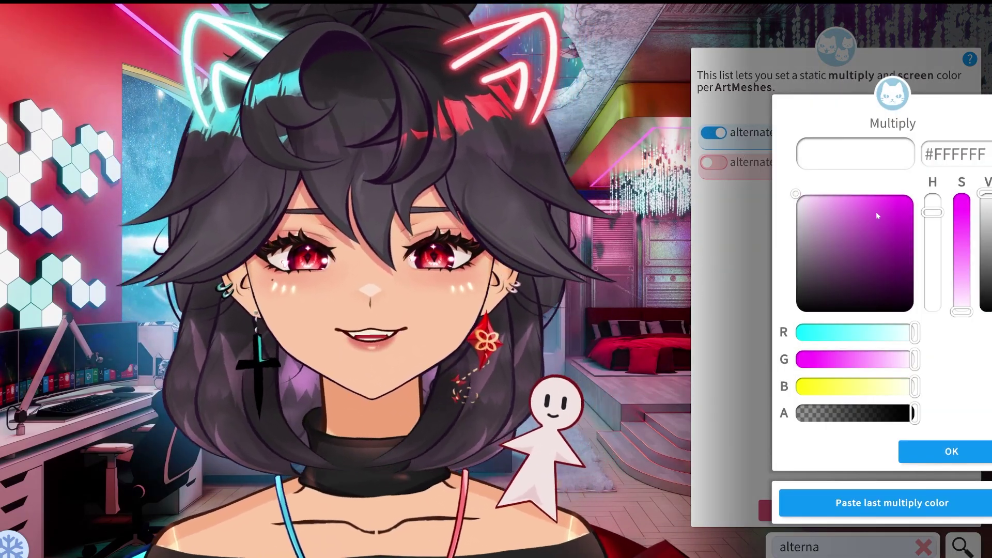
{"action": "left_click", "coordinate": [822, 198]}
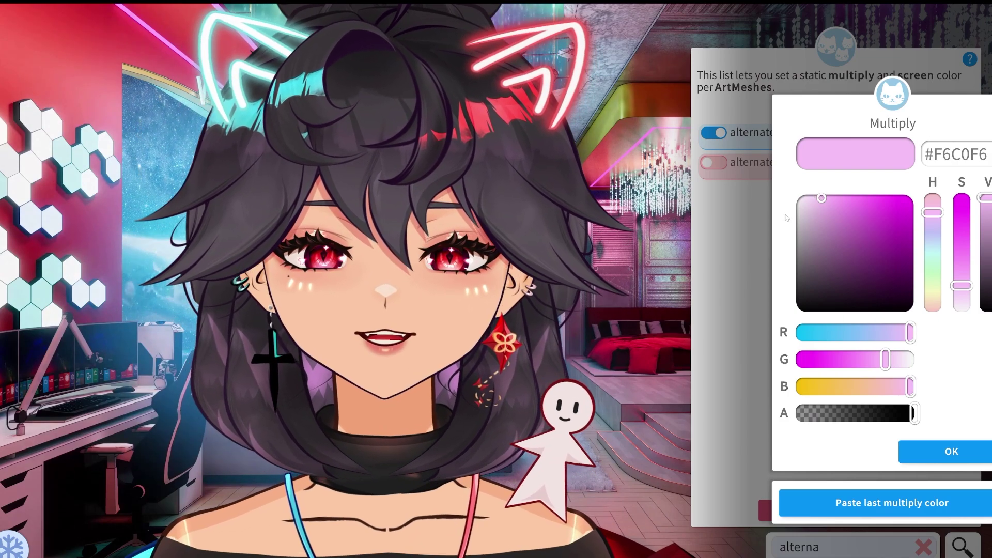
{"action": "mouse_move", "coordinate": [856, 217]}
{"action": "left_mouse_down"}
{"action": "mouse_move", "coordinate": [814, 197]}
{"action": "mouse_move", "coordinate": [912, 200]}
{"action": "mouse_move", "coordinate": [774, 199]}
{"action": "mouse_move", "coordinate": [827, 196]}
{"action": "mouse_move", "coordinate": [806, 189]}
{"action": "mouse_move", "coordinate": [821, 227]}
{"action": "mouse_move", "coordinate": [813, 196]}
{"action": "left_mouse_up"}
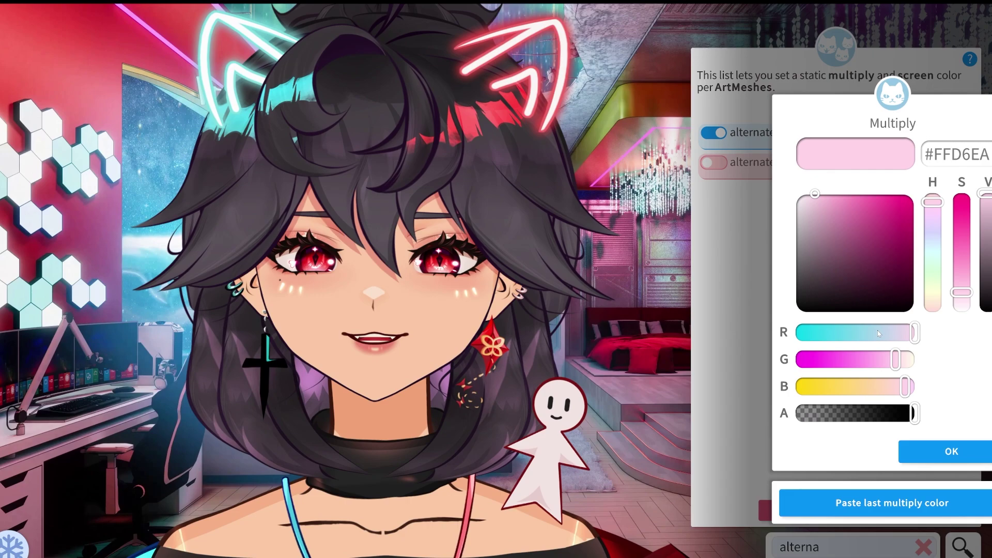
{"action": "left_click", "coordinate": [863, 250]}
{"action": "left_click_drag", "start_coordinate": [932, 260], "coordinate": [934, 298]}
{"action": "left_click", "coordinate": [825, 200]}
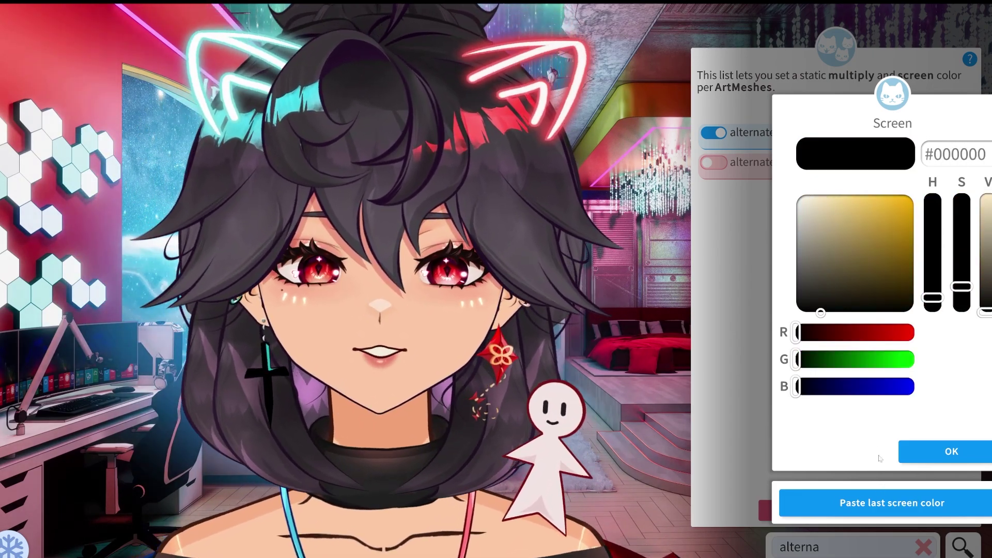
{"action": "left_click", "coordinate": [884, 268]}
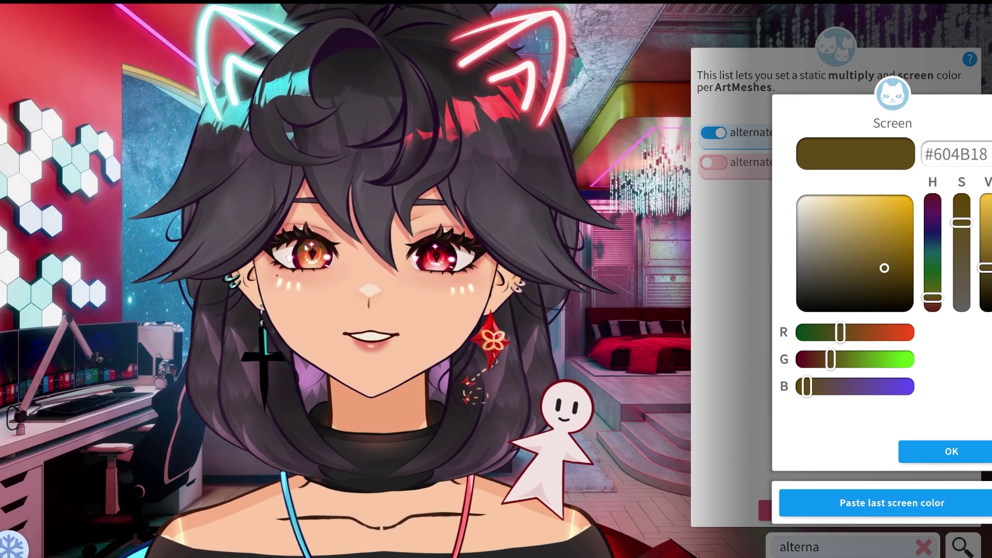
{"action": "left_click_drag", "start_coordinate": [884, 268], "coordinate": [900, 213]}
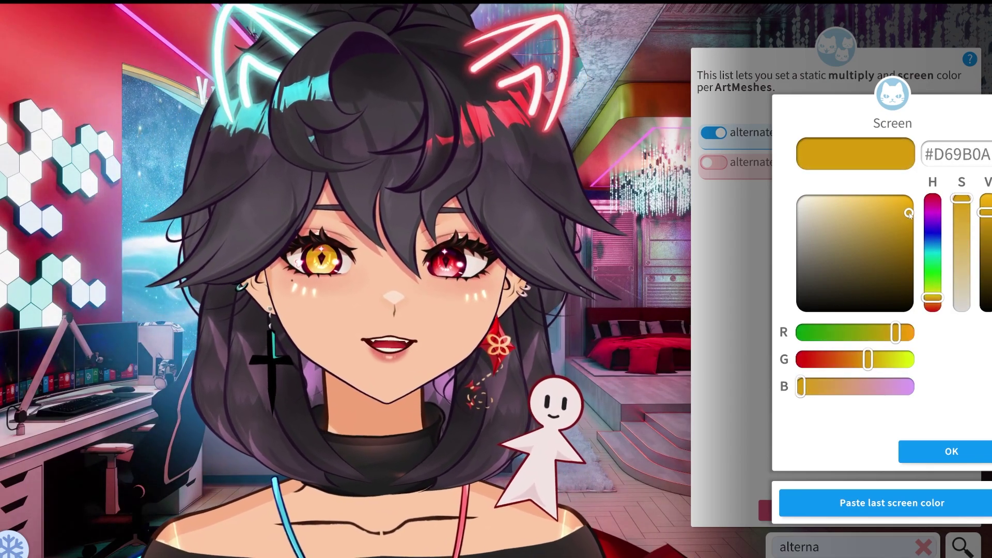
{"action": "left_click_drag", "start_coordinate": [910, 215], "coordinate": [908, 207]}
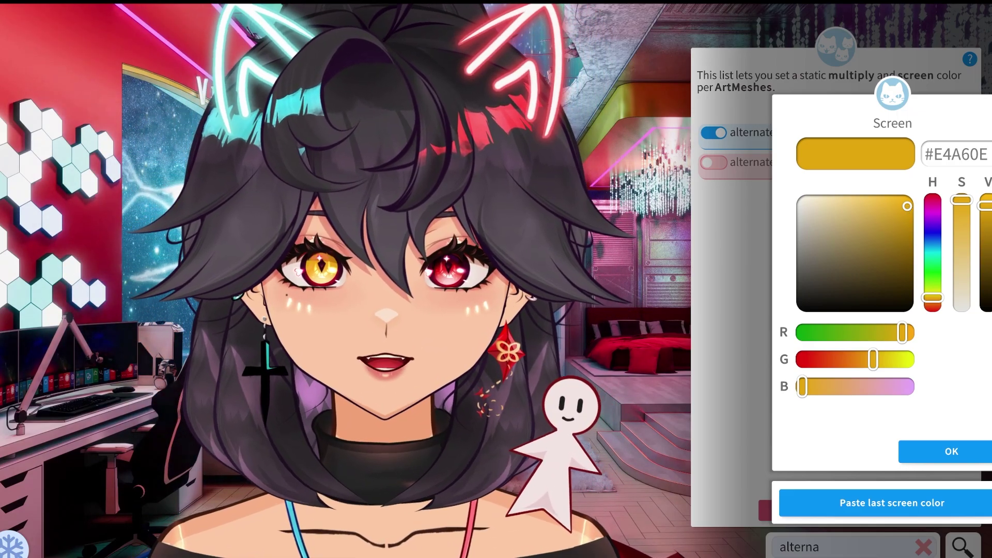
{"action": "left_click", "coordinate": [463, 316]}
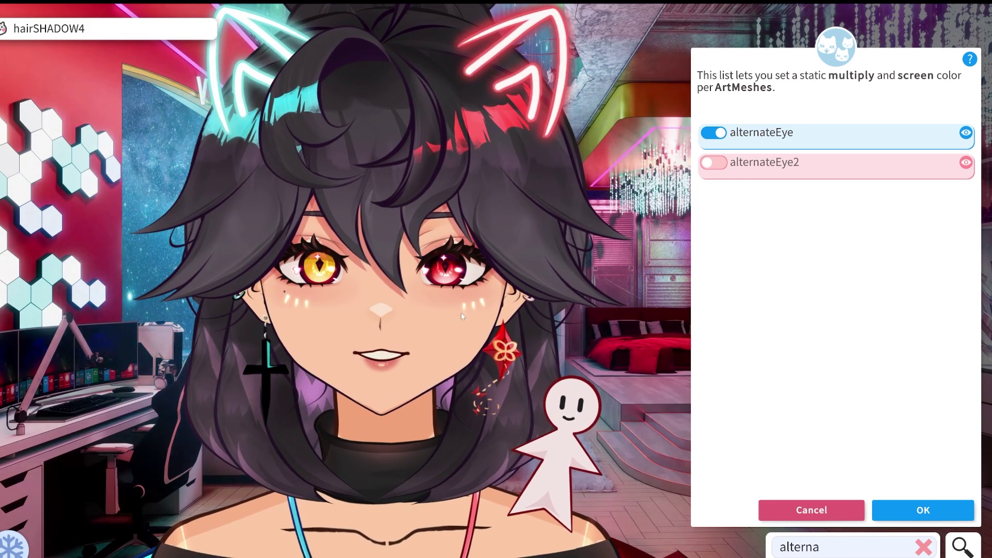
Search 'back', then enable backPupil and flowerPupil with gold colour tints.
{"action": "double_click", "coordinate": [837, 551]}
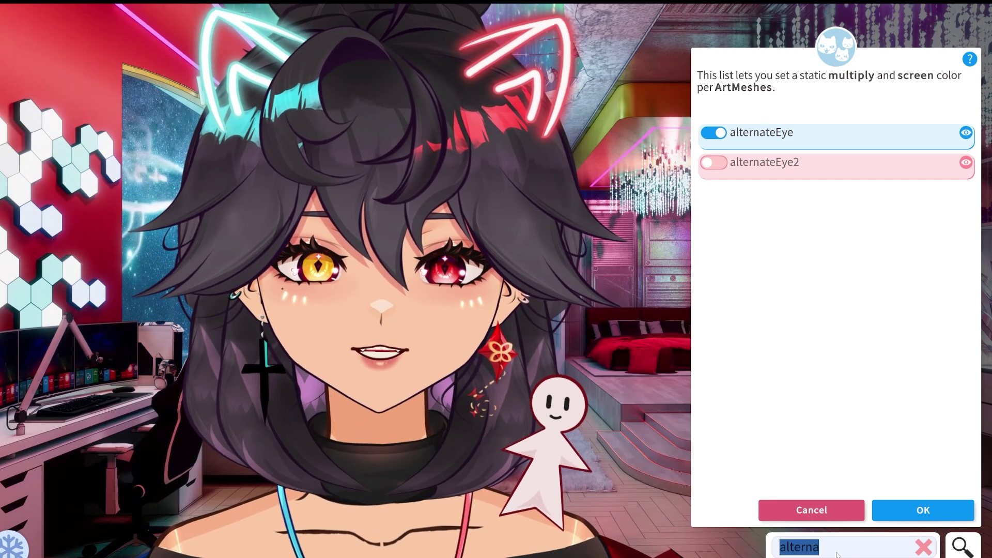
{"action": "type", "text": "back"}
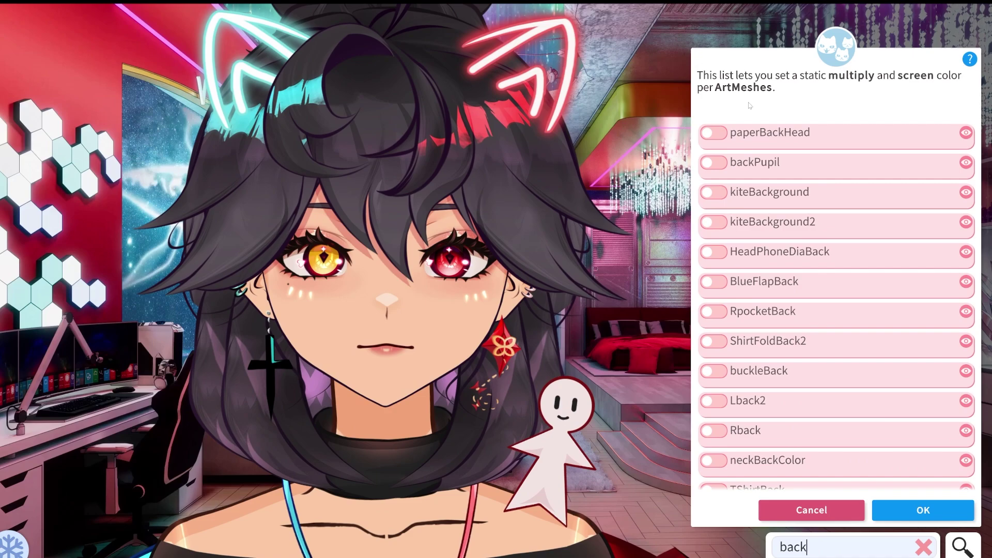
{"action": "left_click", "coordinate": [713, 162]}
{"action": "mouse_move", "coordinate": [886, 228]}
{"action": "left_mouse_down"}
{"action": "mouse_move", "coordinate": [868, 217]}
{"action": "mouse_move", "coordinate": [864, 256]}
{"action": "mouse_move", "coordinate": [891, 257]}
{"action": "mouse_move", "coordinate": [885, 243]}
{"action": "mouse_move", "coordinate": [900, 236]}
{"action": "left_mouse_up"}
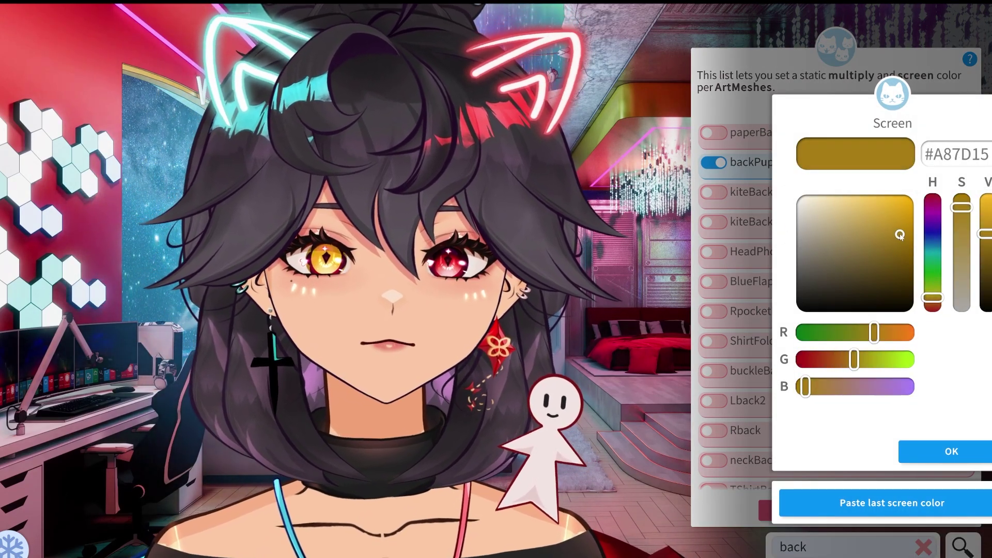
{"action": "left_click_drag", "start_coordinate": [933, 298], "coordinate": [933, 303]}
{"action": "left_click", "coordinate": [909, 251]}
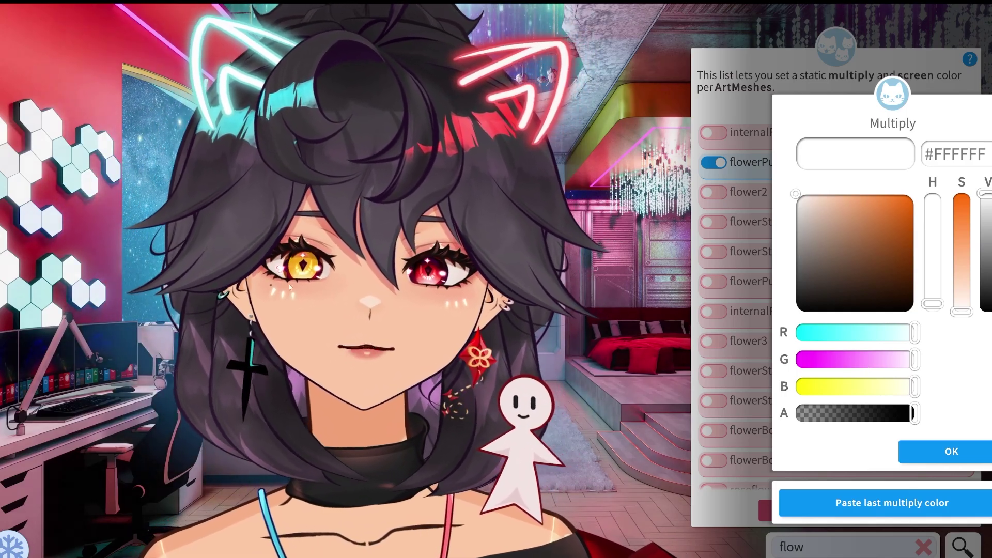
{"action": "left_click", "coordinate": [861, 492]}
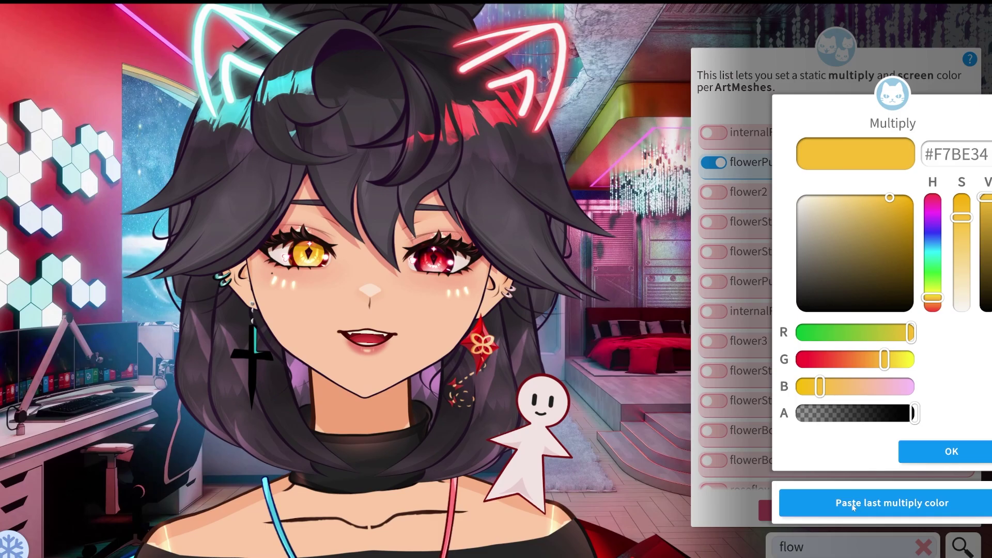
{"action": "left_click", "coordinate": [951, 451]}
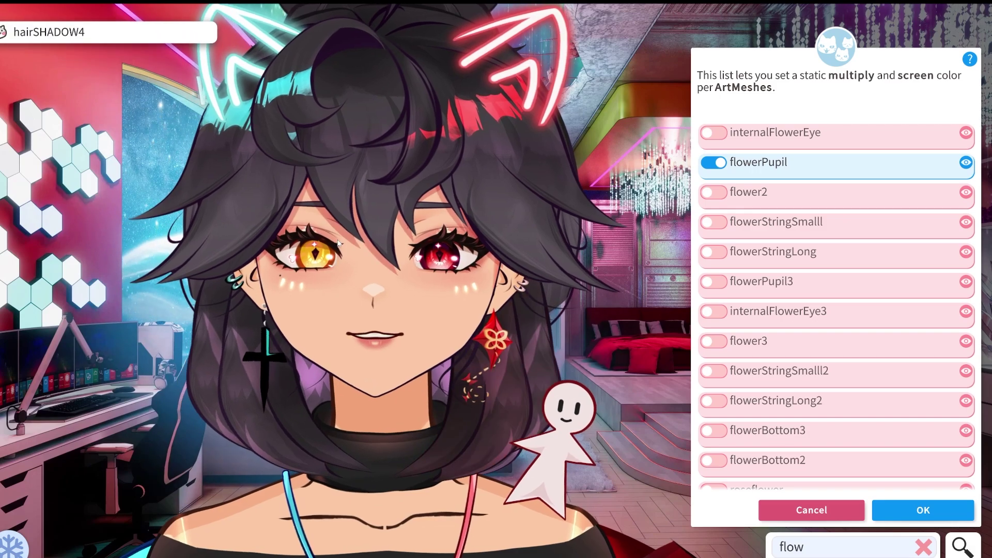
Clear the search, then enable the sharp mesh and set its multiply tint to white.
{"action": "left_click", "coordinate": [923, 546]}
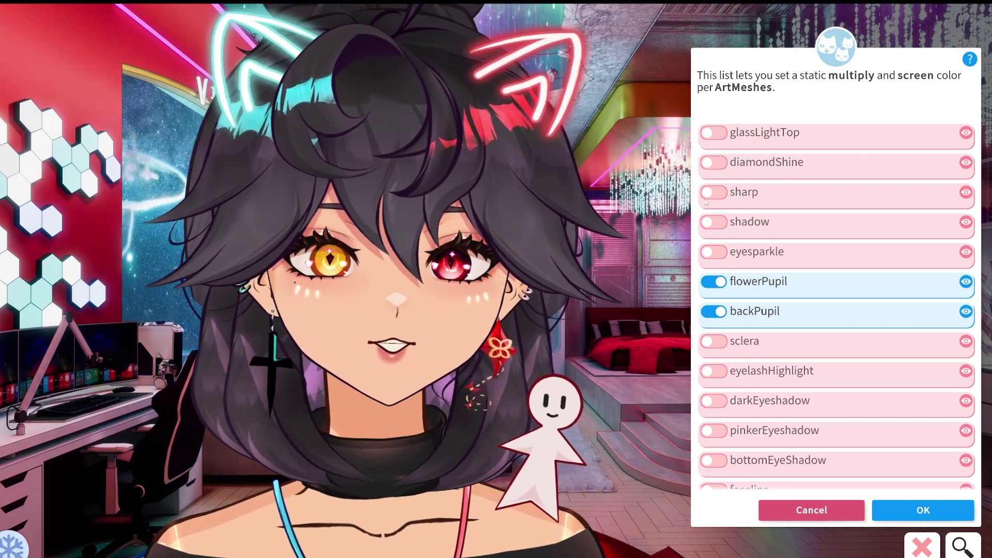
{"action": "scroll", "coordinate": [461, 516], "scroll_direction": "up", "scroll_amount": 5}
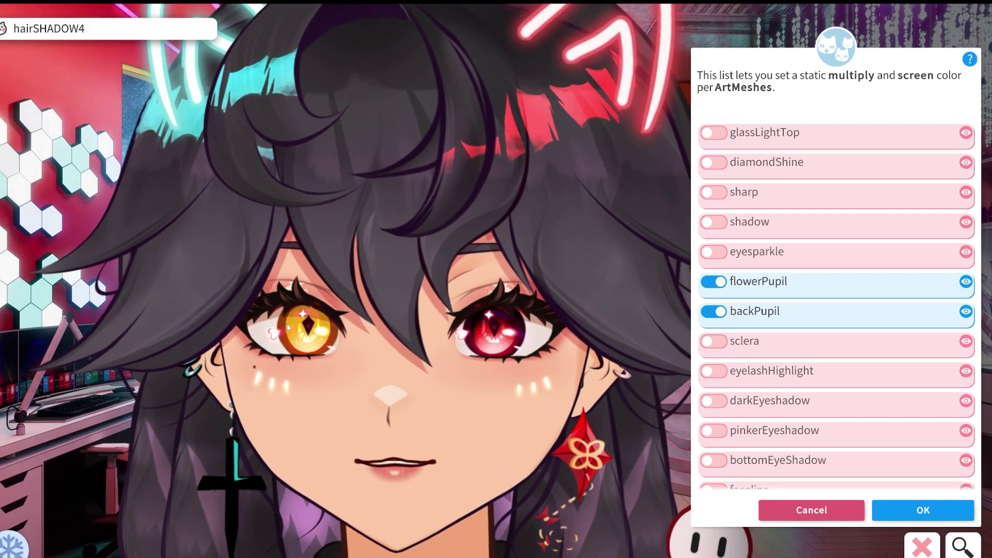
{"action": "left_click", "coordinate": [713, 192]}
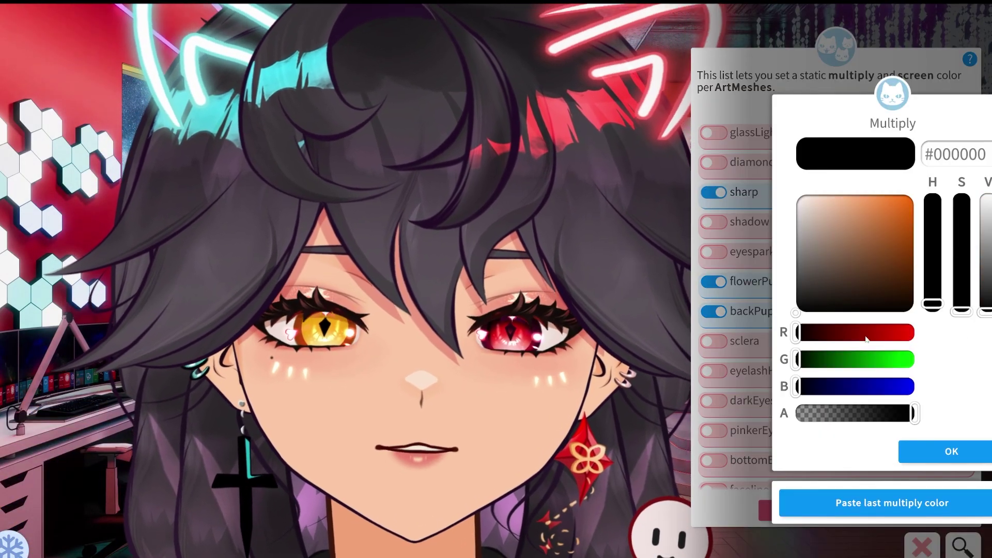
{"action": "left_click", "coordinate": [854, 209]}
{"action": "left_click_drag", "start_coordinate": [852, 202], "coordinate": [770, 183]}
{"action": "key", "text": "Return"}
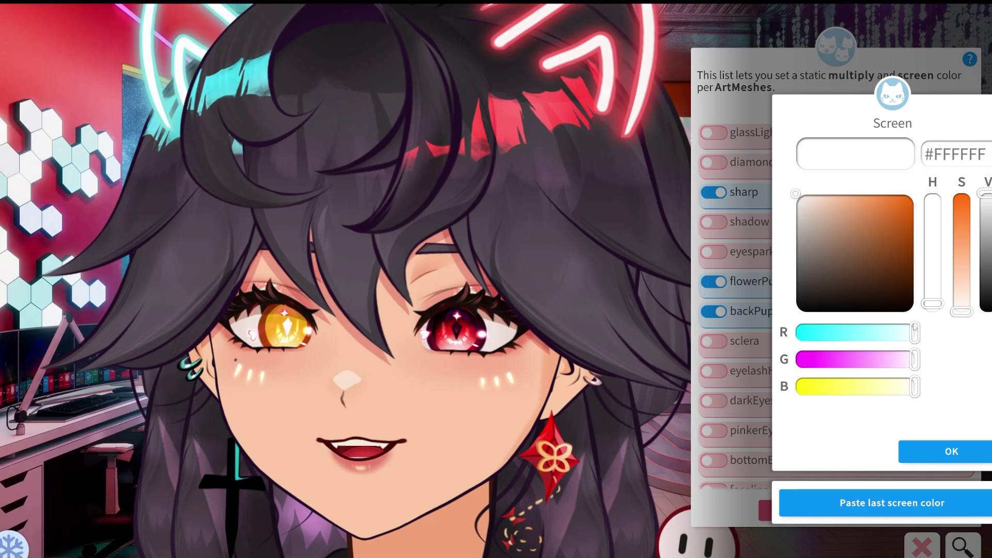
{"action": "key", "text": "Return"}
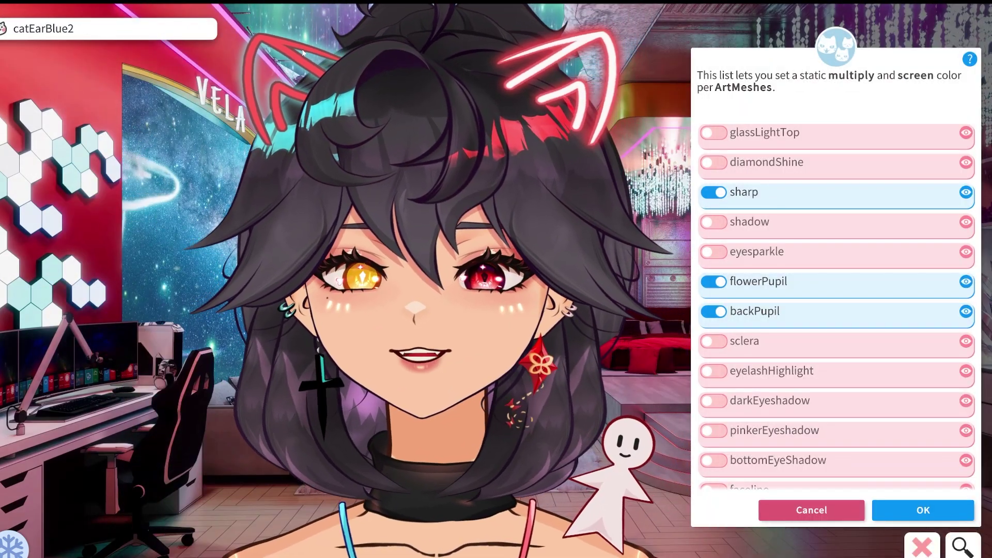
List the blue cat ear meshes and give catEarBlueGlow a peach multiply tint.
{"action": "left_click", "coordinate": [282, 55]}
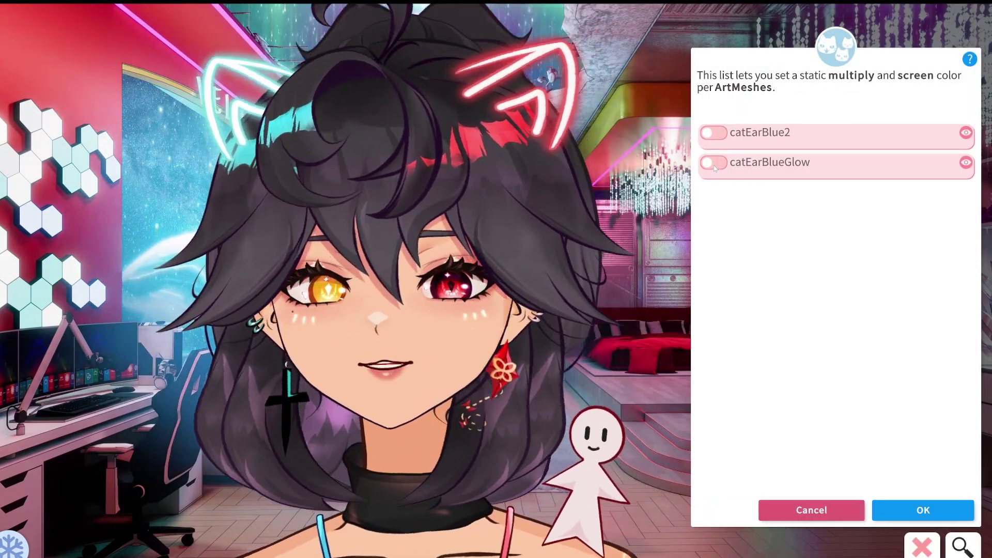
{"action": "left_click", "coordinate": [714, 162]}
{"action": "left_click_drag", "start_coordinate": [881, 208], "coordinate": [742, 167]}
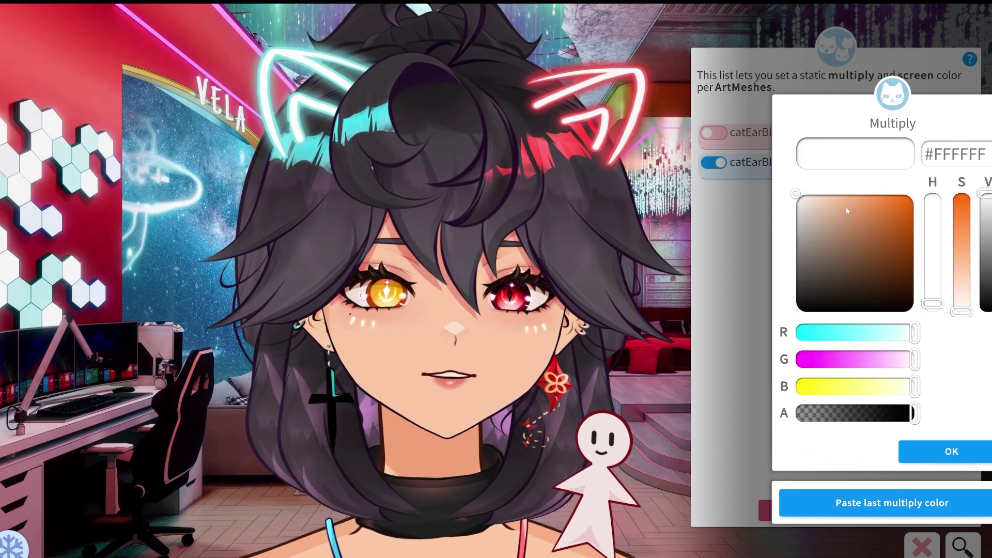
{"action": "left_click", "coordinate": [847, 211]}
{"action": "left_click", "coordinate": [951, 451]}
Set the cat ear's screen colour to orange #FF9800.
{"action": "left_click_drag", "start_coordinate": [847, 253], "coordinate": [917, 186]}
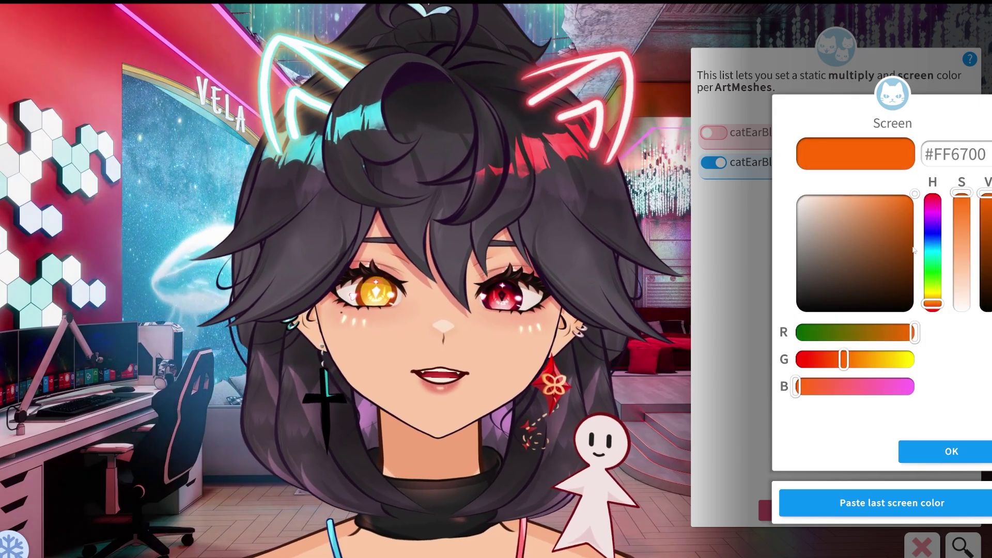
{"action": "left_click", "coordinate": [933, 299]}
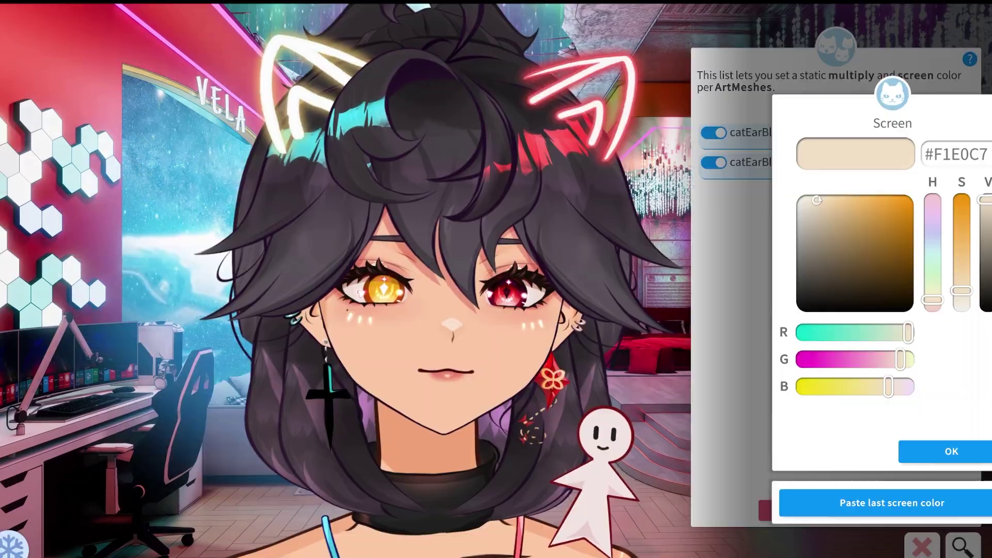
{"action": "left_click_drag", "start_coordinate": [818, 201], "coordinate": [848, 192]}
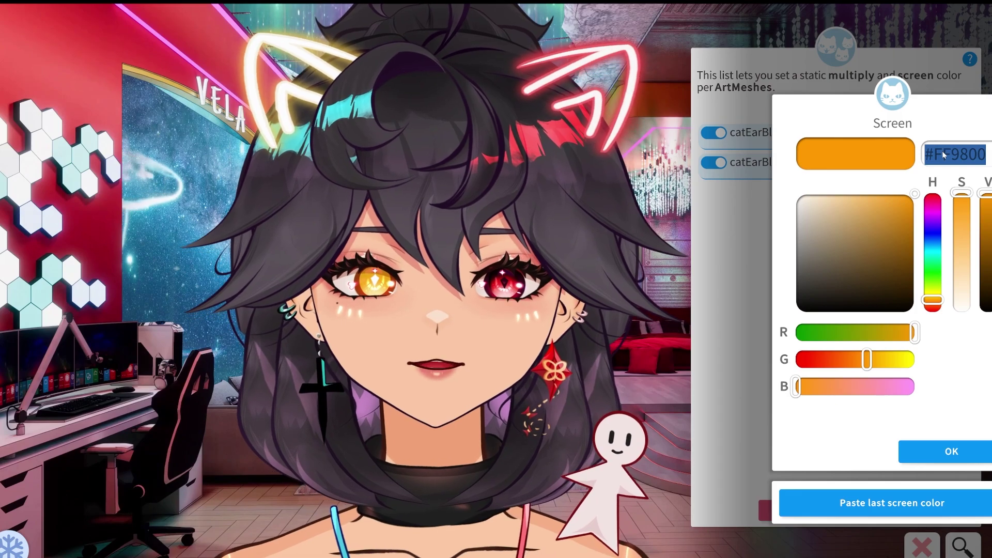
{"action": "left_click_drag", "start_coordinate": [878, 218], "coordinate": [742, 417]}
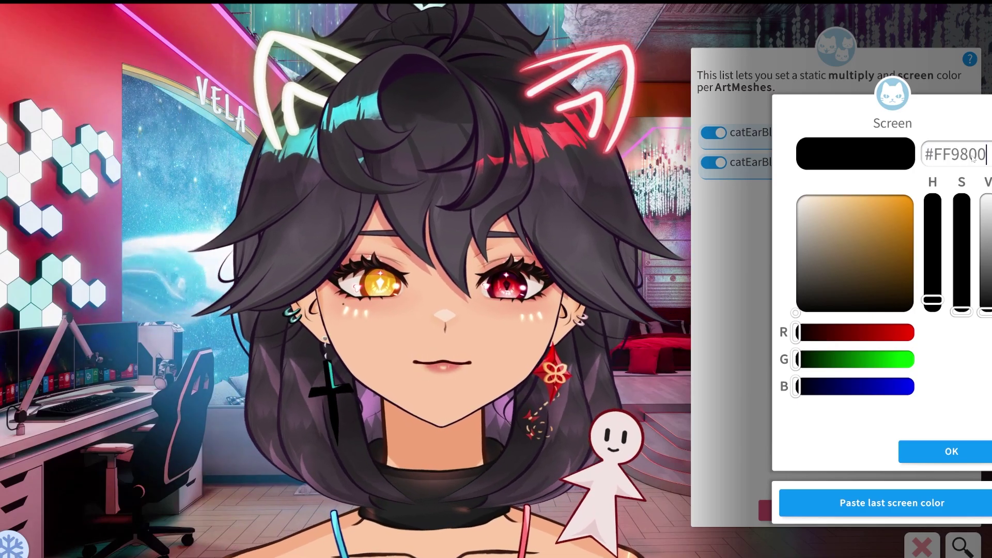
{"action": "type", "text": "#FF9800"}
{"action": "key", "text": "Return"}
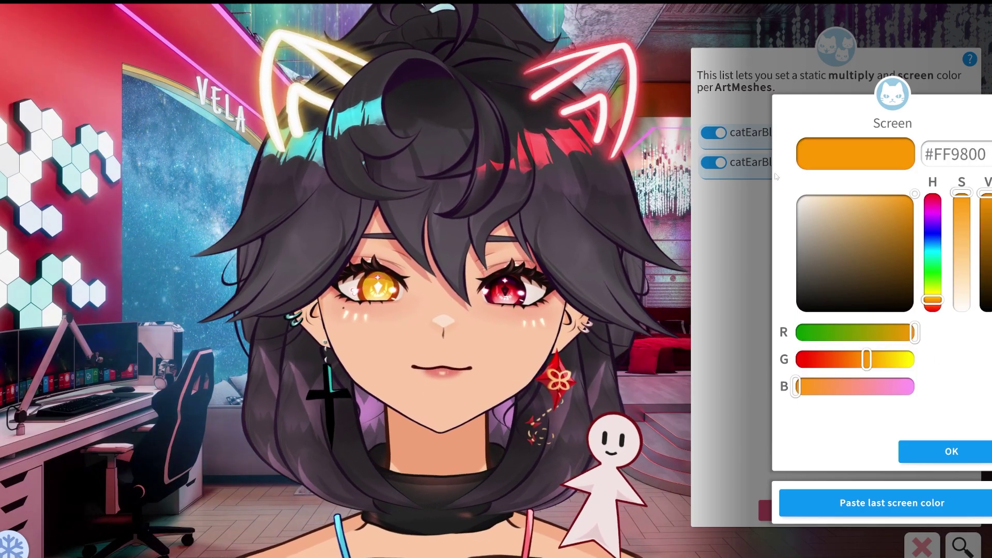
{"action": "key", "text": "Return"}
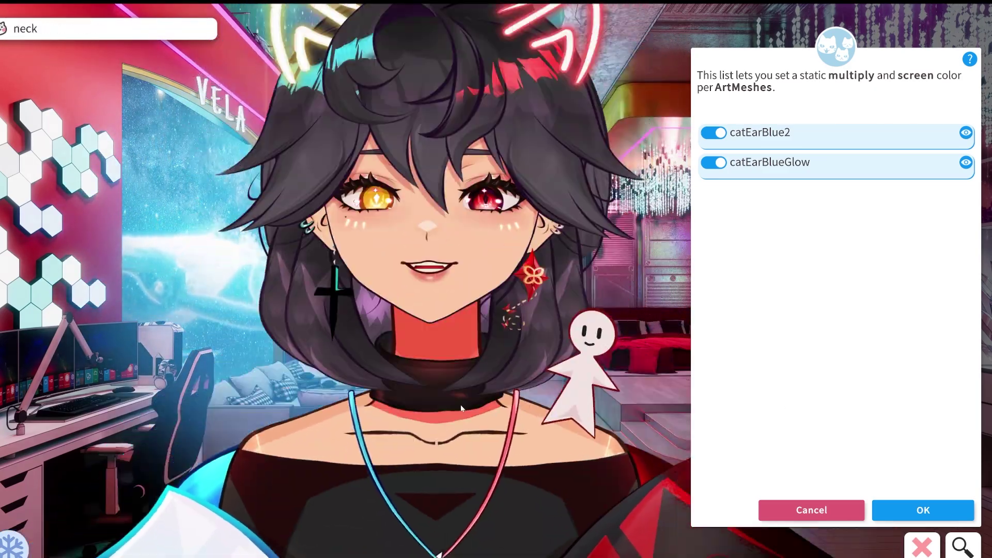
Enable bluehighlight2 and give it pale yellow-gold multiply and screen colours.
{"action": "left_click", "coordinate": [397, 235]}
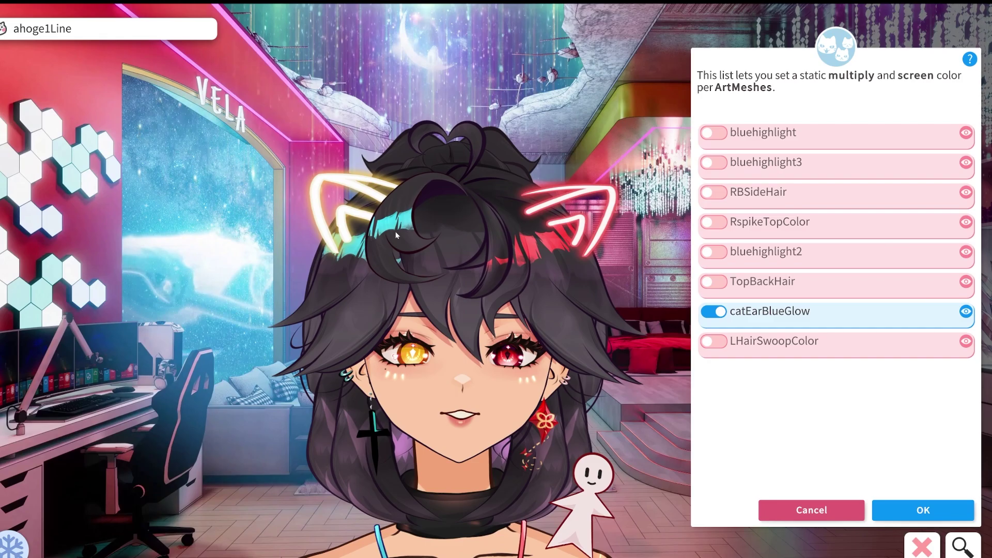
{"action": "left_click", "coordinate": [715, 252]}
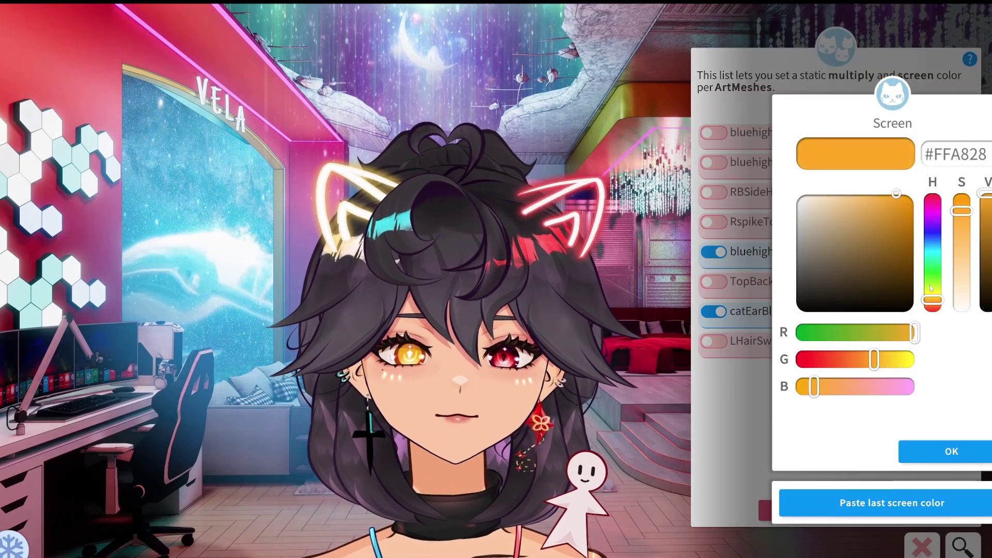
{"action": "mouse_move", "coordinate": [932, 288]}
{"action": "left_mouse_down"}
{"action": "mouse_move", "coordinate": [932, 308]}
{"action": "mouse_move", "coordinate": [931, 286]}
{"action": "left_mouse_up"}
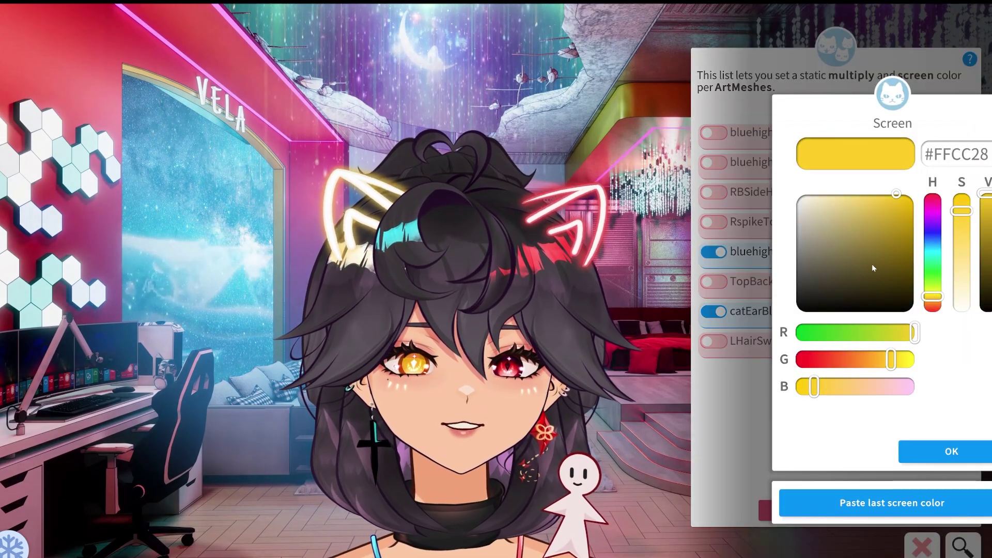
{"action": "left_click_drag", "start_coordinate": [872, 265], "coordinate": [889, 203]}
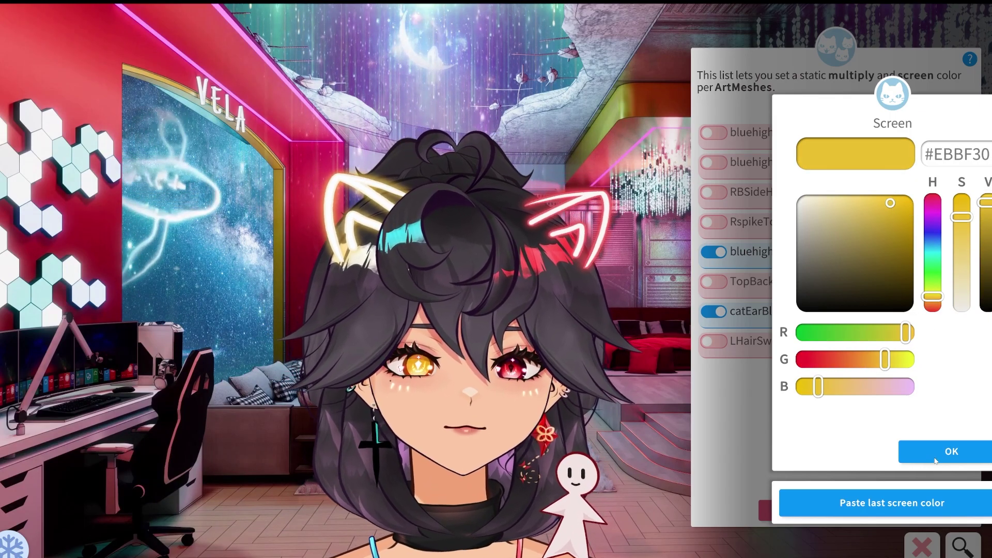
{"action": "left_click", "coordinate": [935, 454]}
{"action": "left_click", "coordinate": [885, 227]}
{"action": "left_click", "coordinate": [873, 206]}
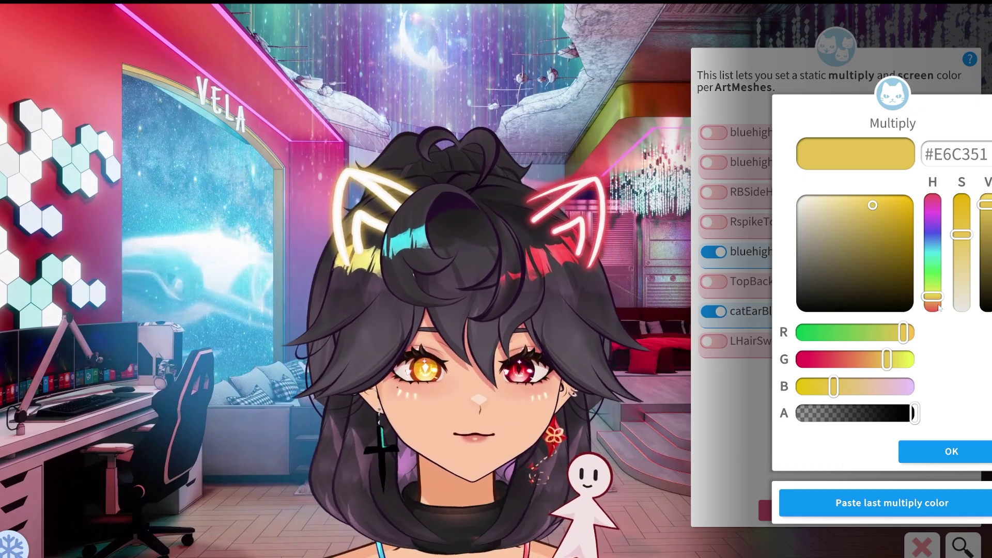
{"action": "left_click", "coordinate": [963, 452]}
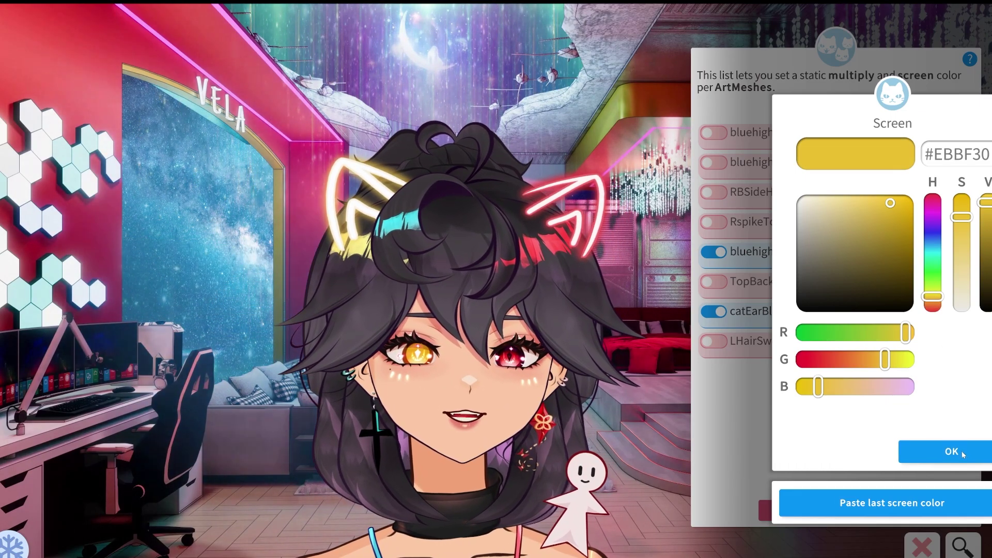
{"action": "left_click", "coordinate": [962, 450]}
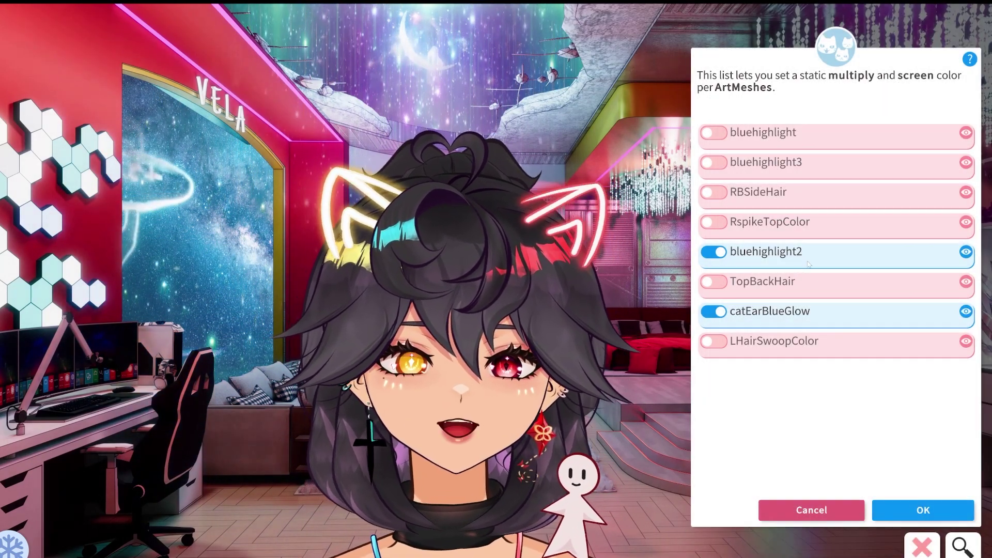
{"action": "left_click", "coordinate": [884, 254]}
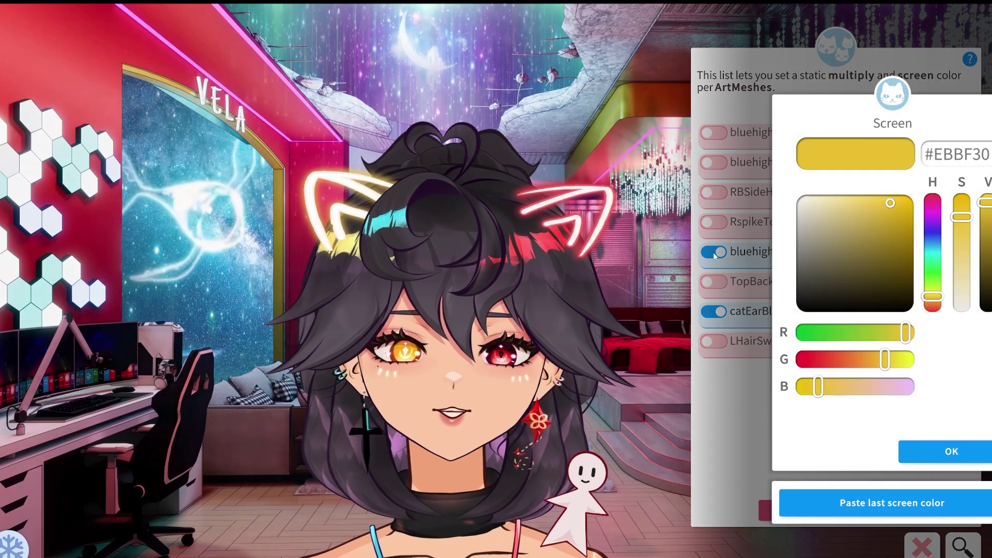
{"action": "left_click", "coordinate": [949, 451]}
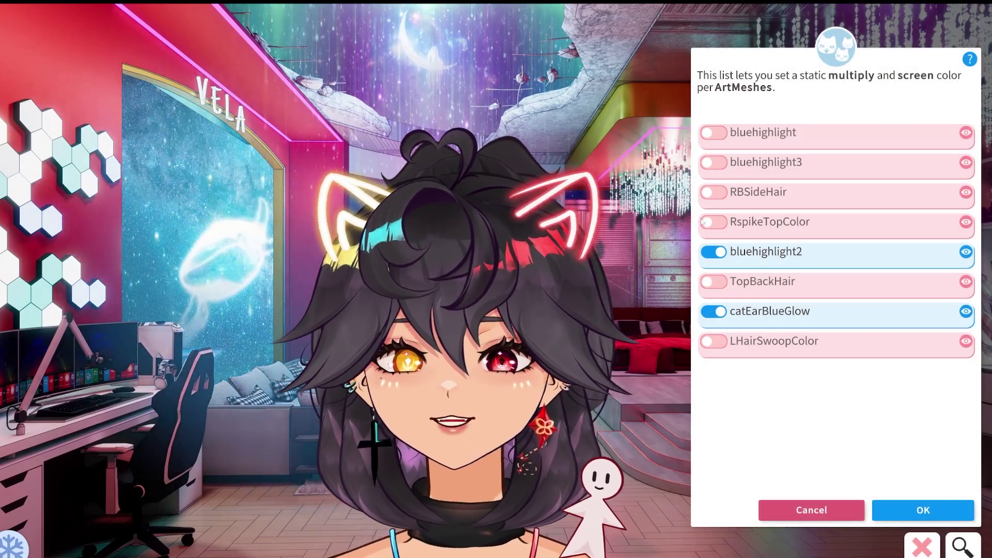
Enable bluehighlight with the previous gold multiply #E6C351 and screen #EBBF30 colours.
{"action": "left_click", "coordinate": [407, 236]}
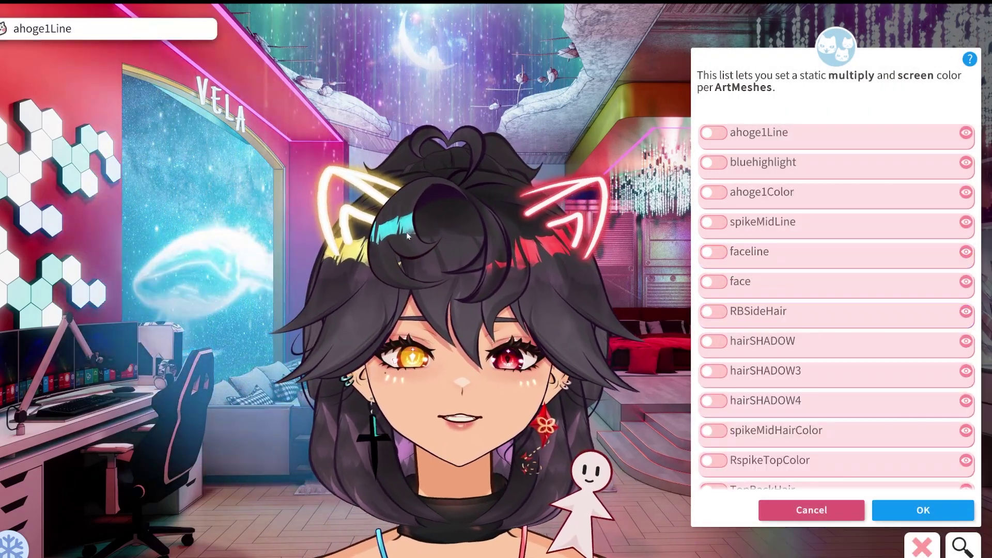
{"action": "left_click", "coordinate": [722, 163]}
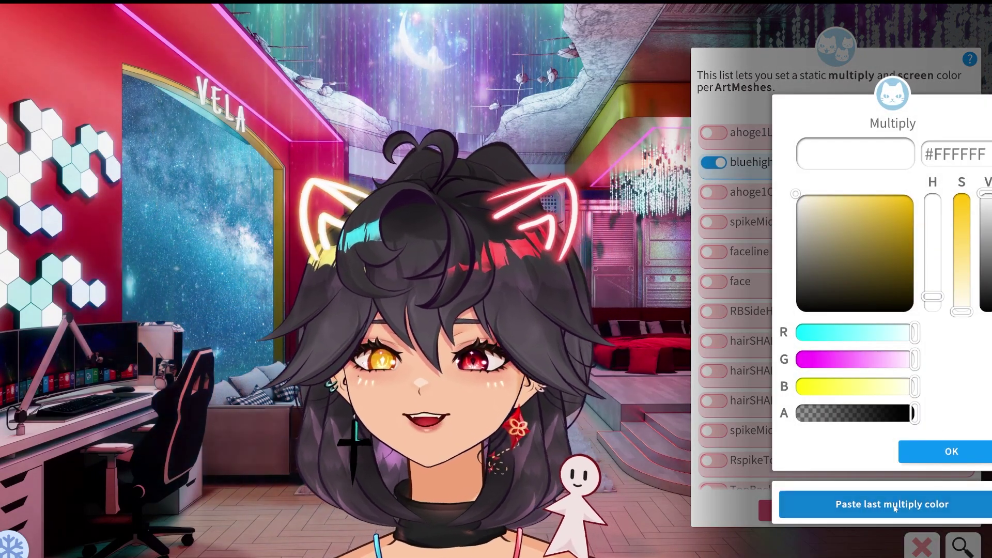
{"action": "left_click", "coordinate": [895, 508]}
{"action": "left_click", "coordinate": [960, 452]}
{"action": "left_click", "coordinate": [885, 509]}
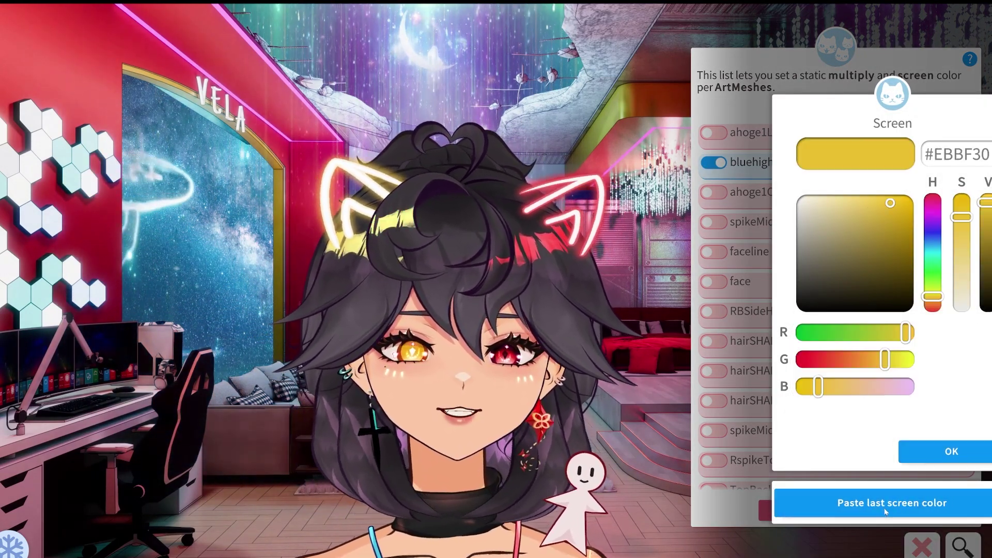
{"action": "left_click", "coordinate": [952, 452]}
Enable RNecklaceString and apply the same gold multiply and screen colours.
{"action": "left_click", "coordinate": [489, 481]}
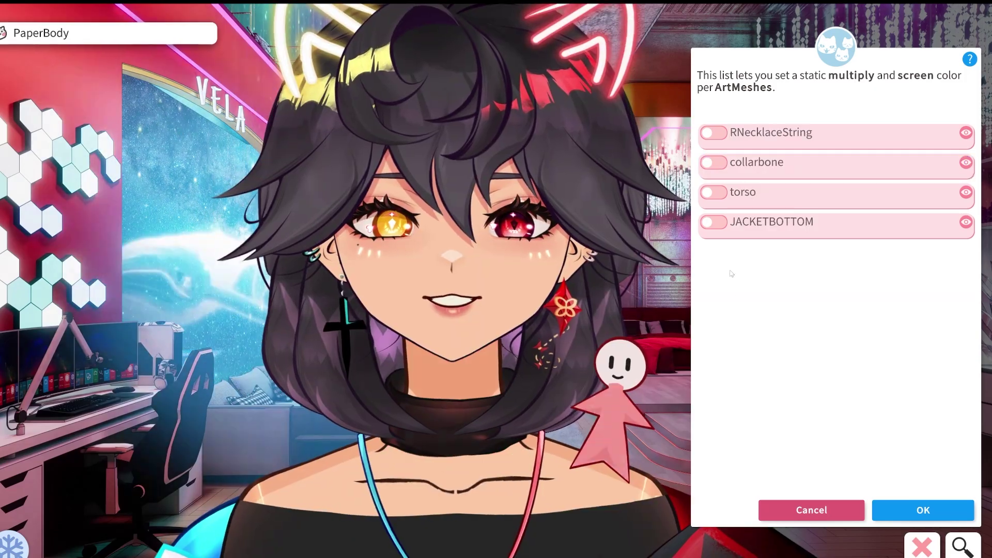
{"action": "left_click", "coordinate": [711, 134]}
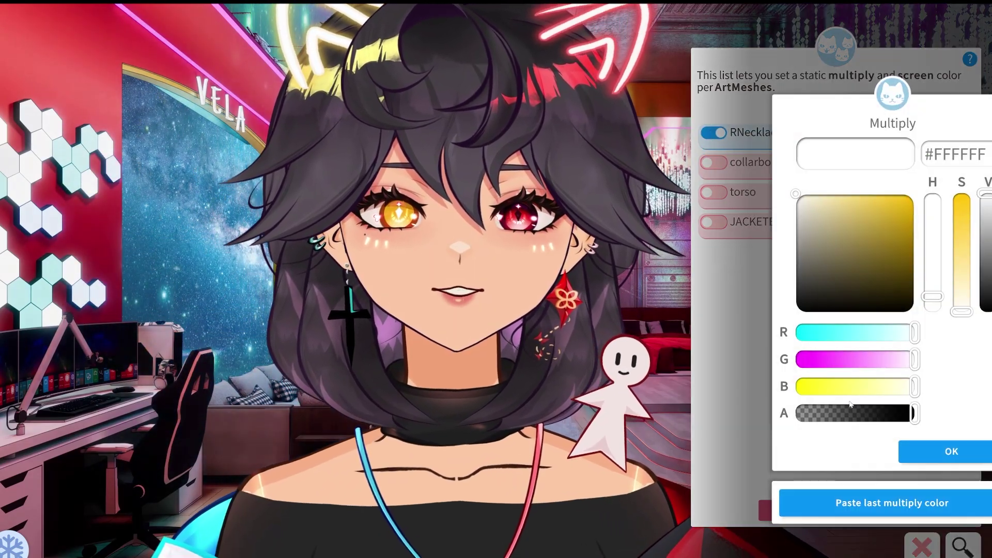
{"action": "left_click", "coordinate": [897, 512]}
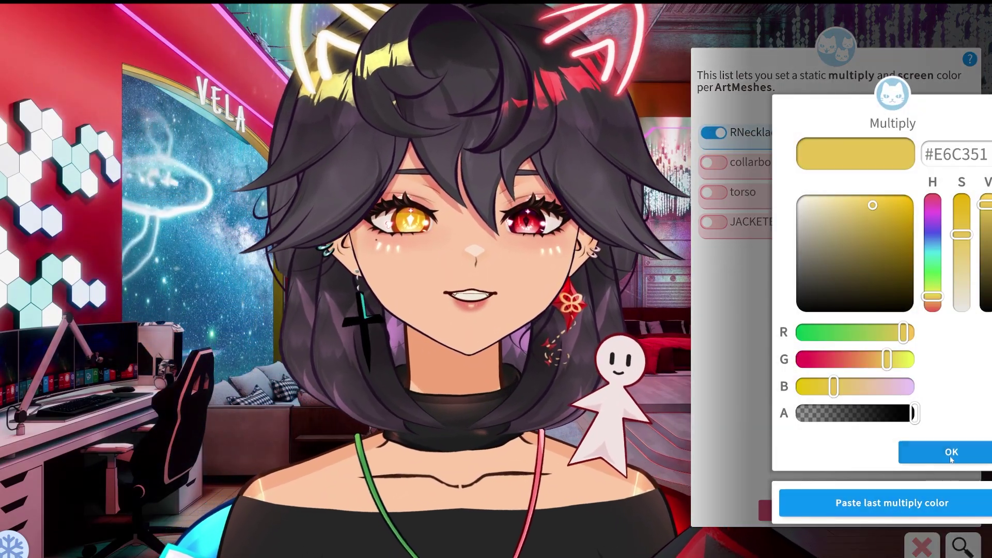
{"action": "left_click", "coordinate": [943, 457]}
{"action": "left_click", "coordinate": [940, 501]}
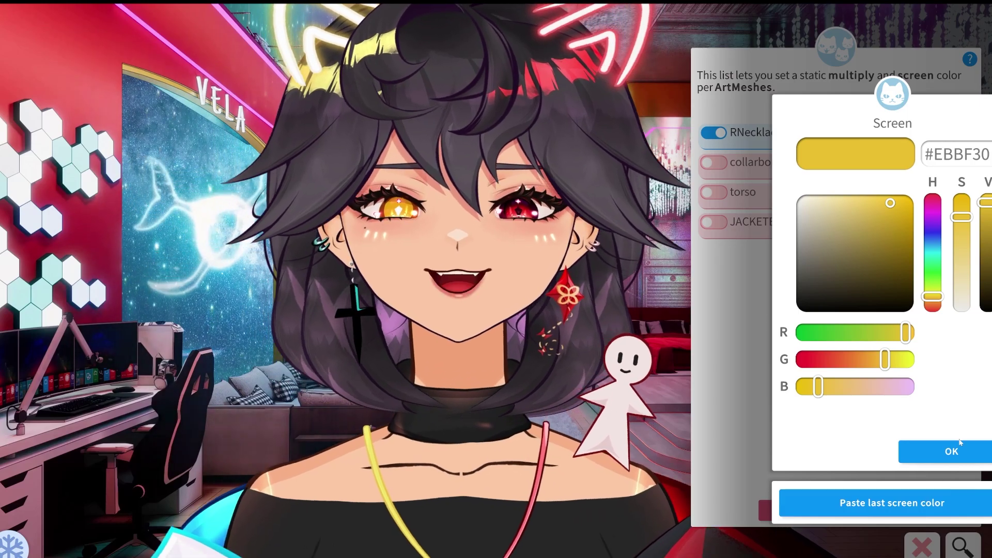
{"action": "left_click", "coordinate": [941, 454]}
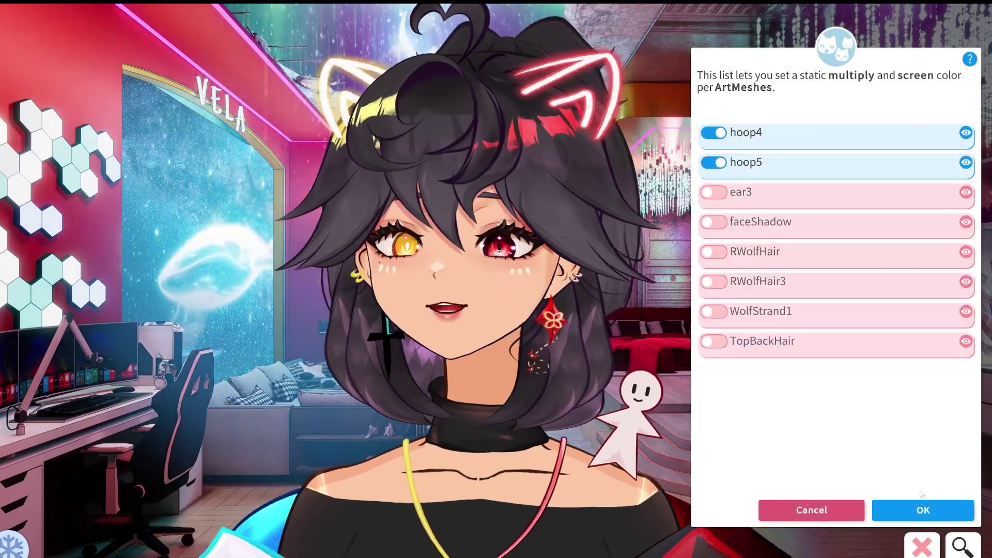
Save the colour overrides and add a new hotkey at the end of the Hotkey Settings list.
{"action": "left_click", "coordinate": [947, 513]}
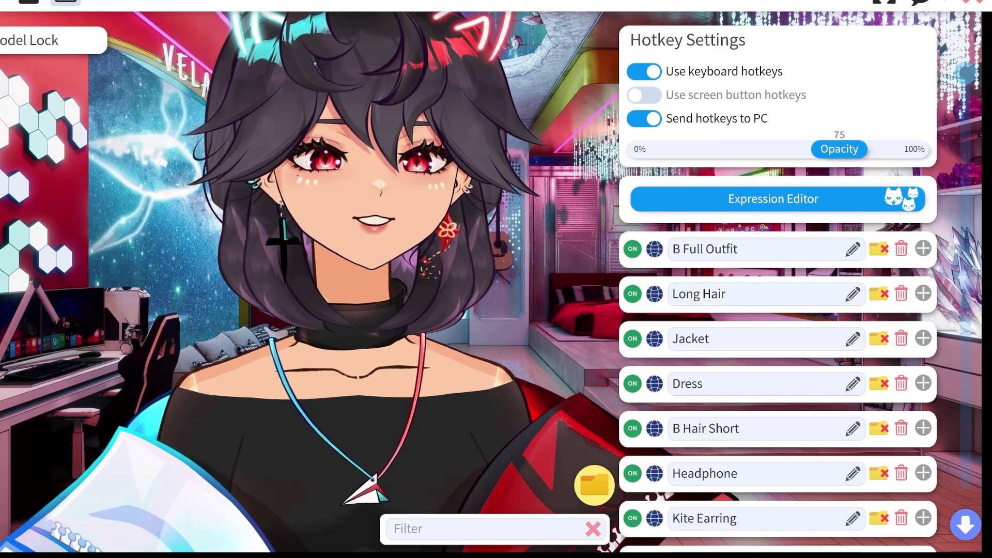
{"action": "left_click", "coordinate": [966, 523]}
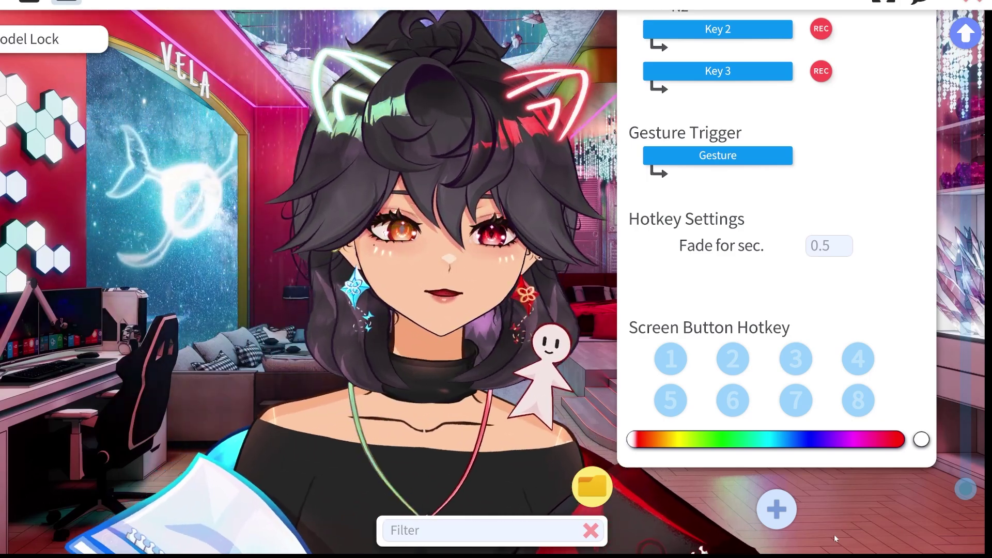
{"action": "left_click", "coordinate": [776, 509]}
Name the hotkey 'Gold' and set its action to ArtMesh Color Preset.
{"action": "type", "text": "Go"}
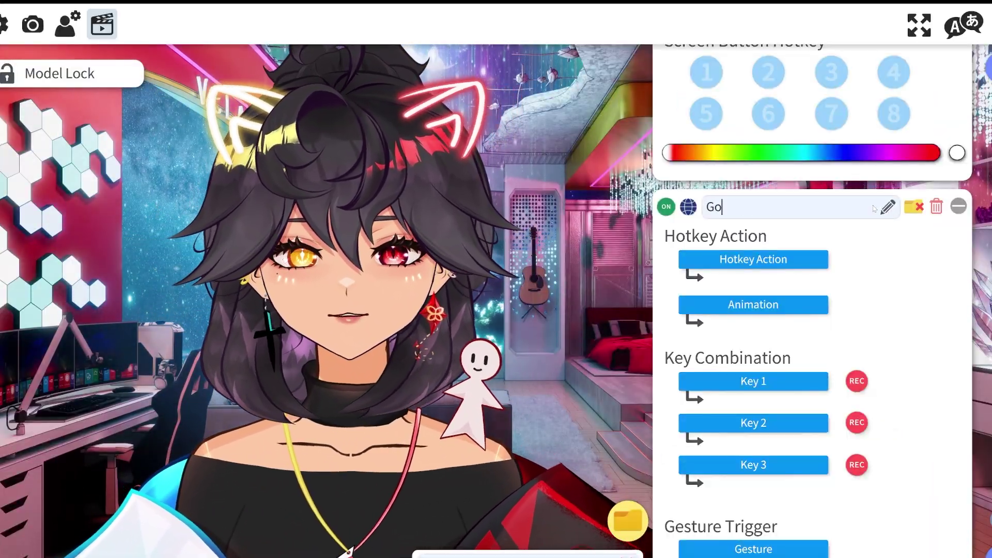
{"action": "type", "text": "ld"}
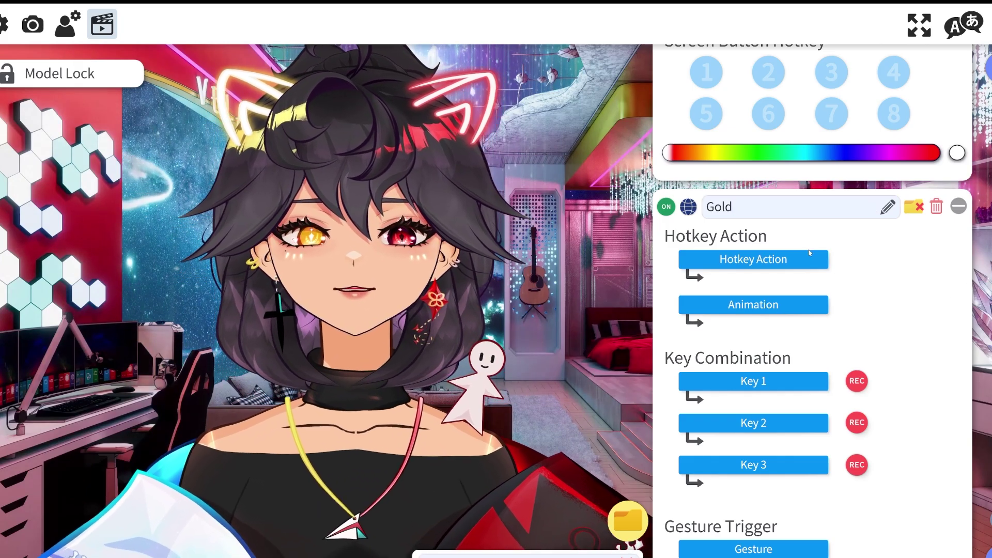
{"action": "left_click", "coordinate": [809, 255]}
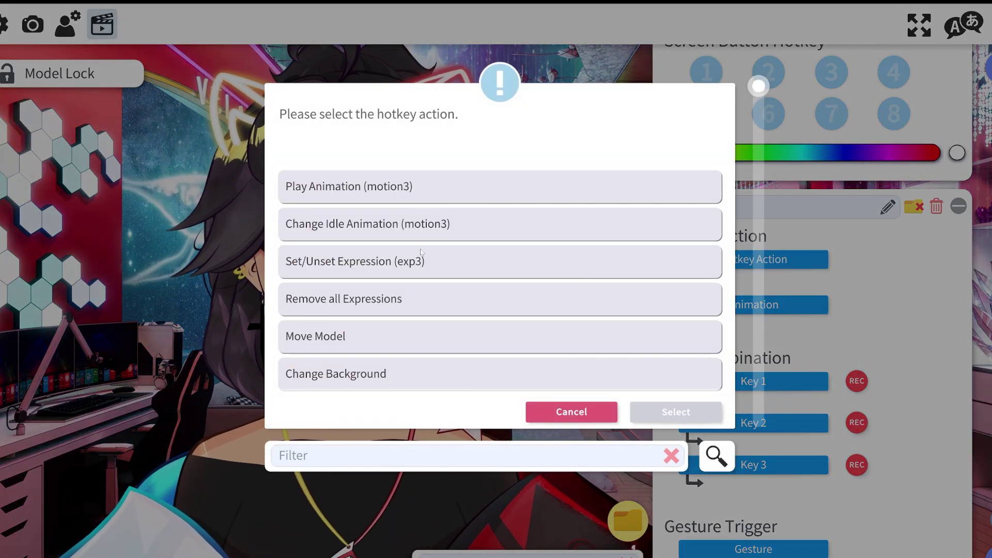
{"action": "scroll", "coordinate": [404, 319], "scroll_direction": "down", "scroll_amount": 15}
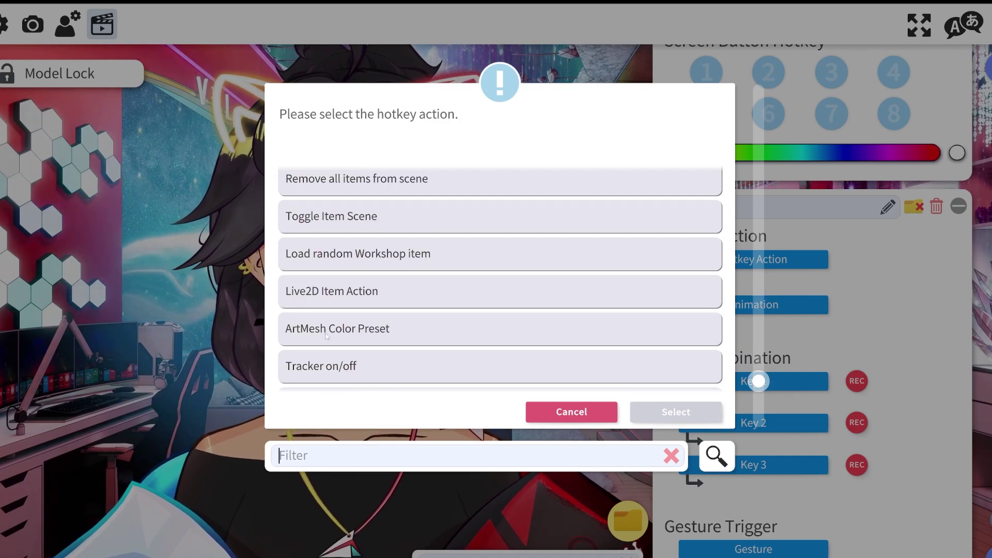
{"action": "double_click", "coordinate": [367, 333]}
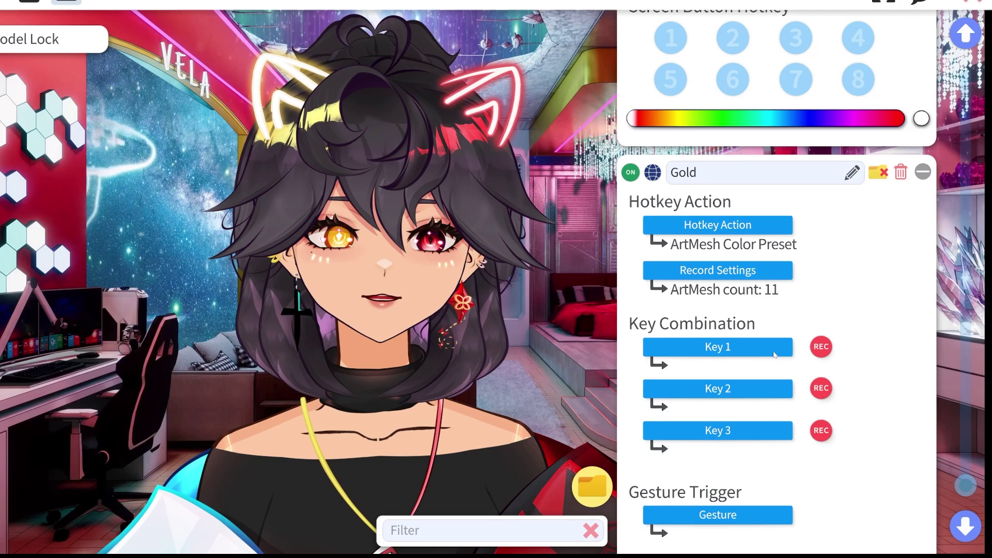
Record Numpad 2 as Key 1 of the Gold hotkey, so it shows N2.
{"action": "scroll", "coordinate": [775, 354], "scroll_direction": "down", "scroll_amount": 7}
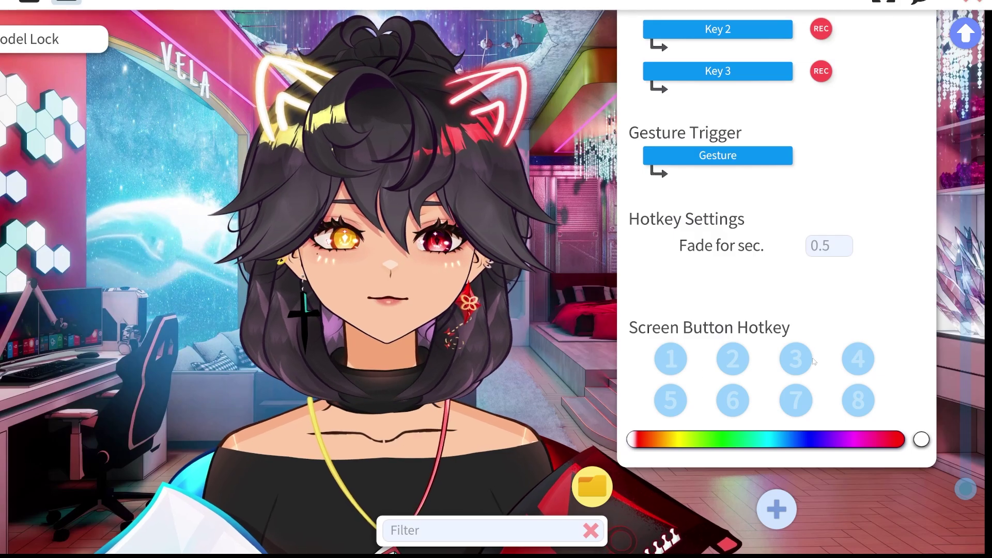
{"action": "scroll", "coordinate": [810, 416], "scroll_direction": "up", "scroll_amount": 6}
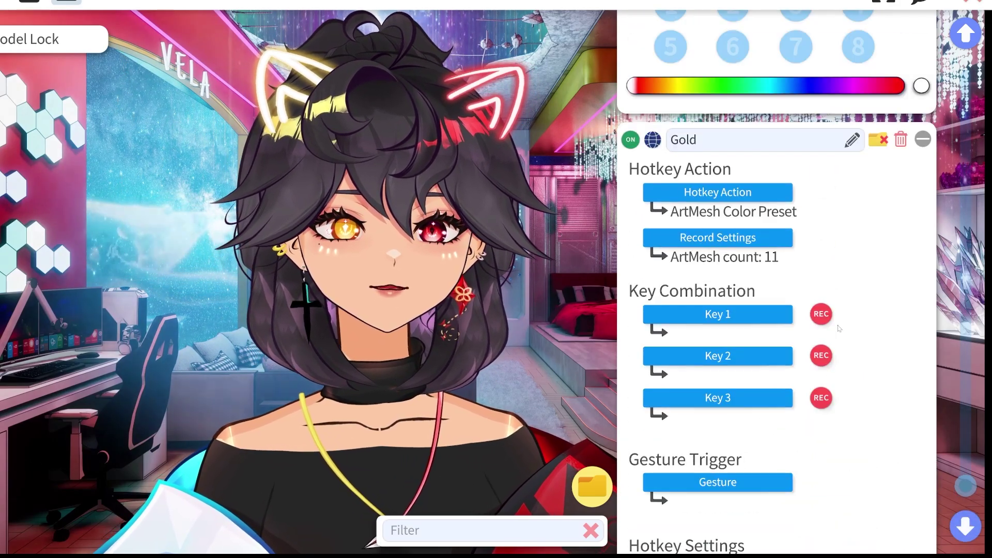
{"action": "left_click", "coordinate": [771, 321]}
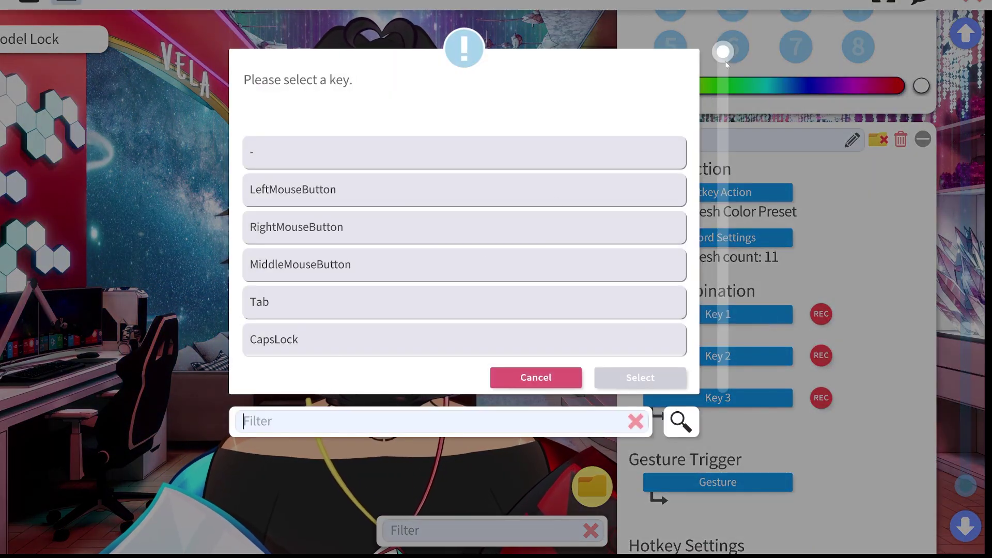
{"action": "left_click_drag", "start_coordinate": [725, 64], "coordinate": [817, 231]}
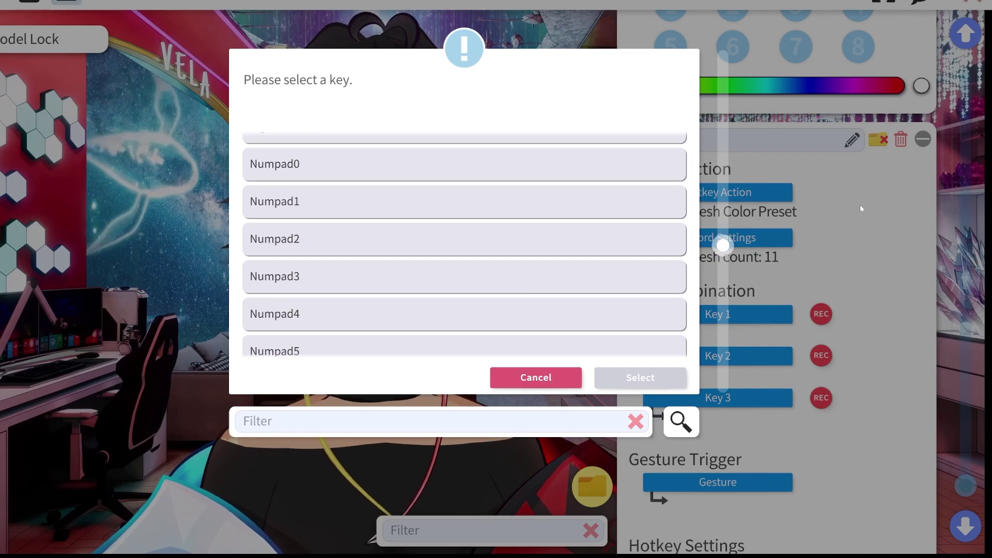
{"action": "left_click", "coordinate": [537, 380]}
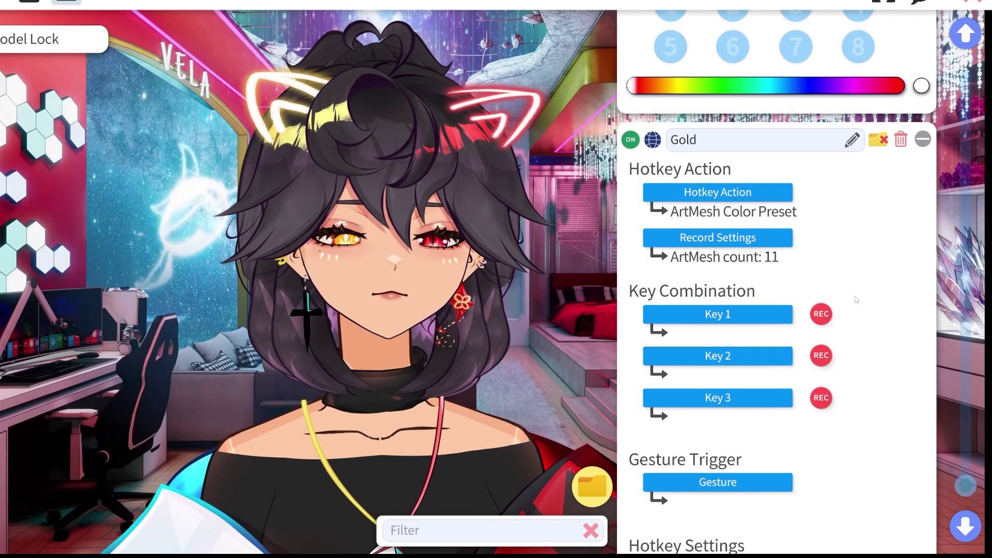
{"action": "left_click", "coordinate": [821, 317]}
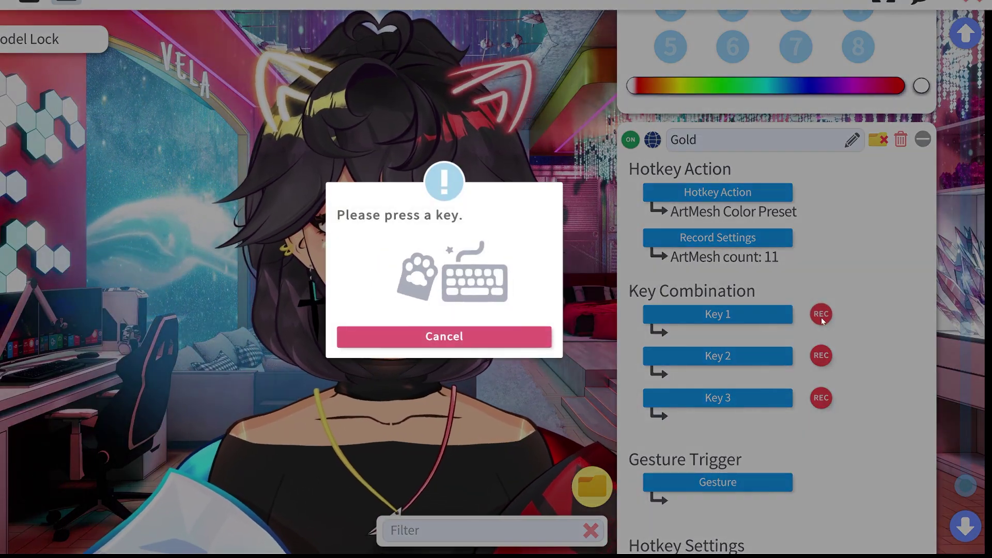
{"action": "key", "text": "KP_2"}
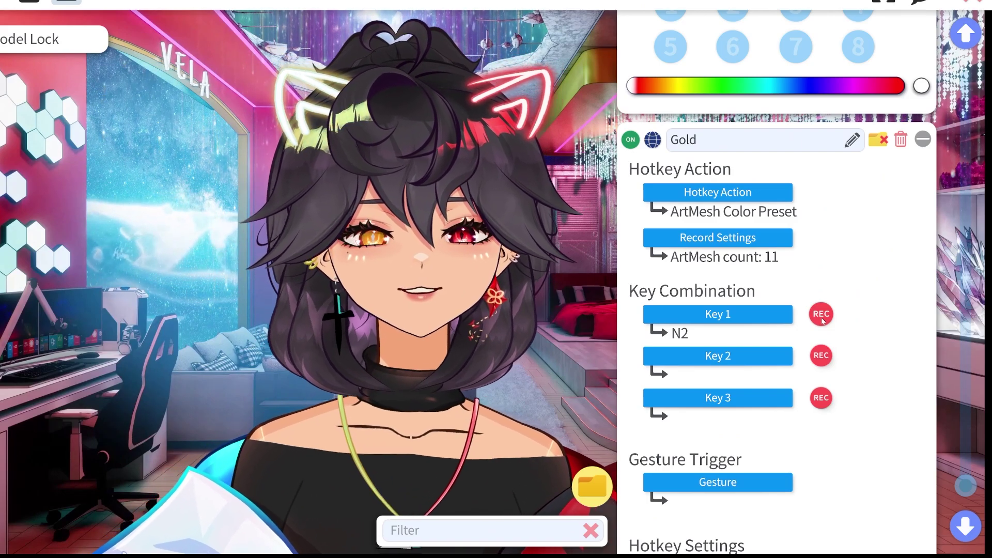